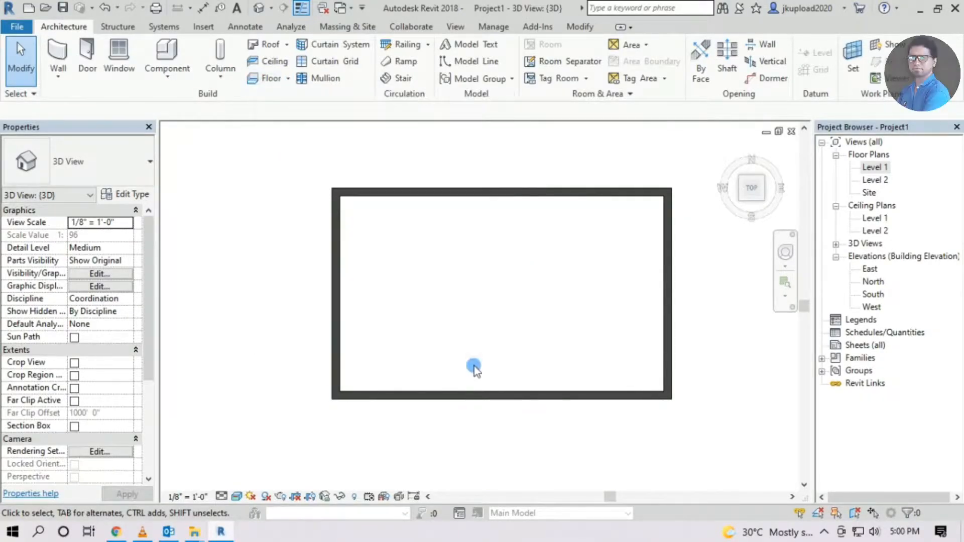
From the top view, cut a rectangular wall opening about 3'-10" wide in the front wall, about 4'-10" from its left end
{"action": "middle_click_drag", "start_coordinate": [475, 365], "coordinate": [560, 311], "text": "shift"}
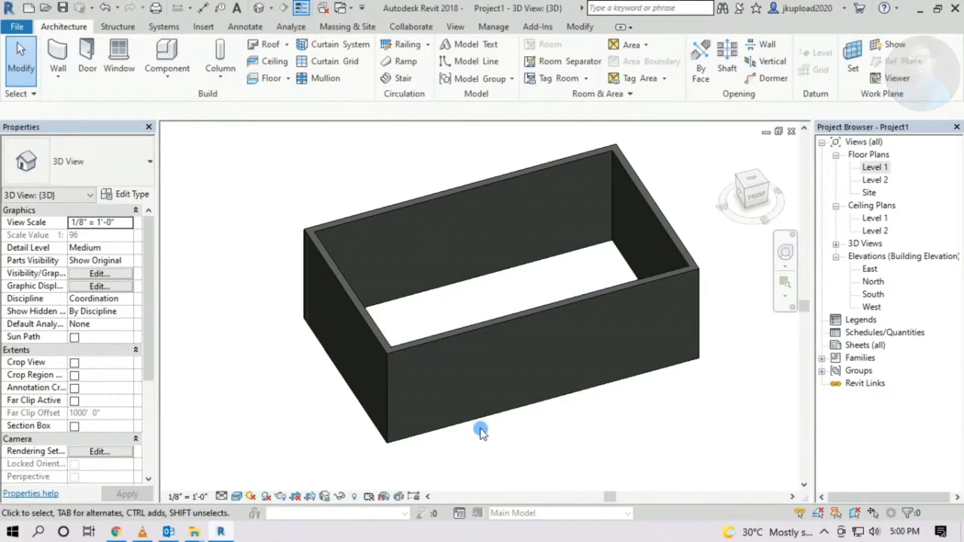
{"action": "middle_click_drag", "start_coordinate": [553, 331], "coordinate": [509, 384], "text": "shift"}
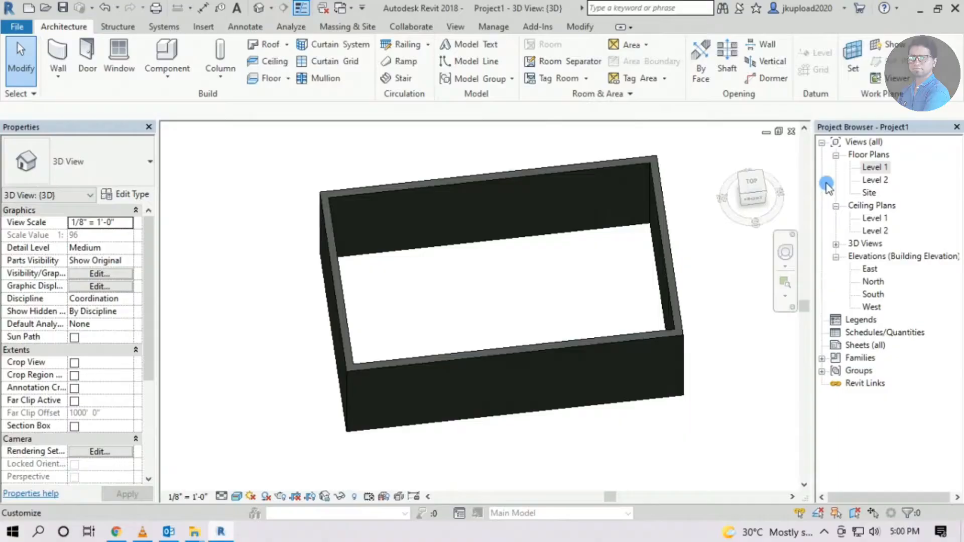
{"action": "left_click", "coordinate": [753, 186]}
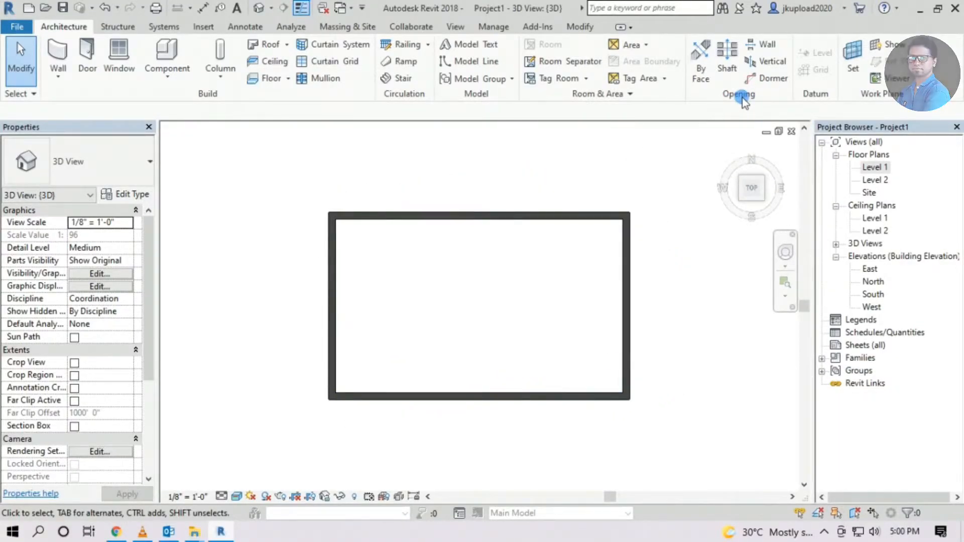
{"action": "left_click", "coordinate": [754, 50]}
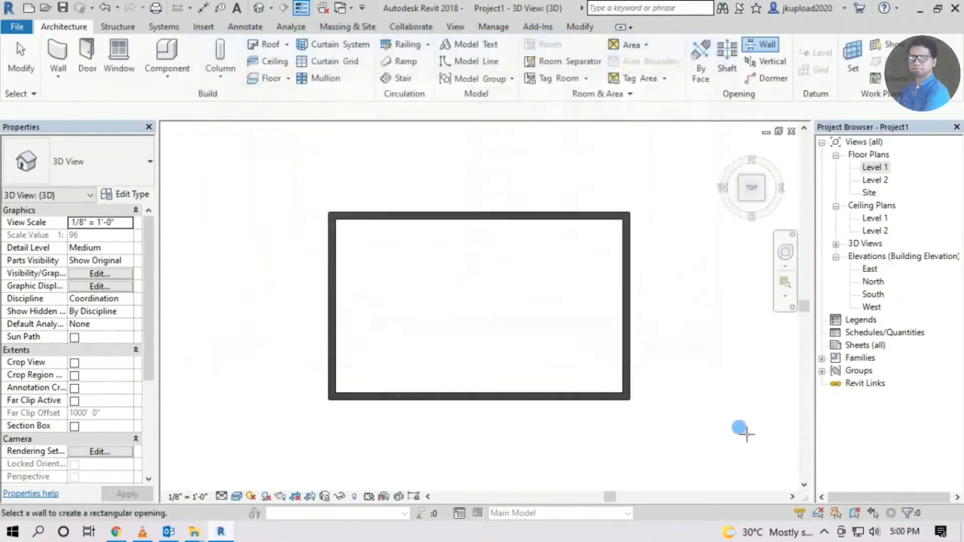
{"action": "scroll", "coordinate": [472, 387], "scroll_direction": "up", "scroll_amount": 2}
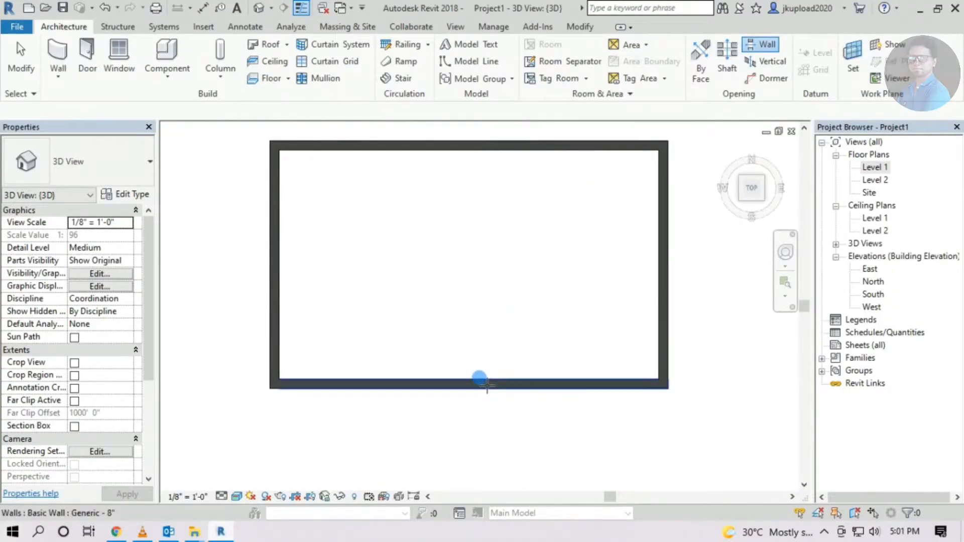
{"action": "scroll", "coordinate": [485, 377], "scroll_direction": "up", "scroll_amount": 1}
{"action": "left_click", "coordinate": [486, 384]}
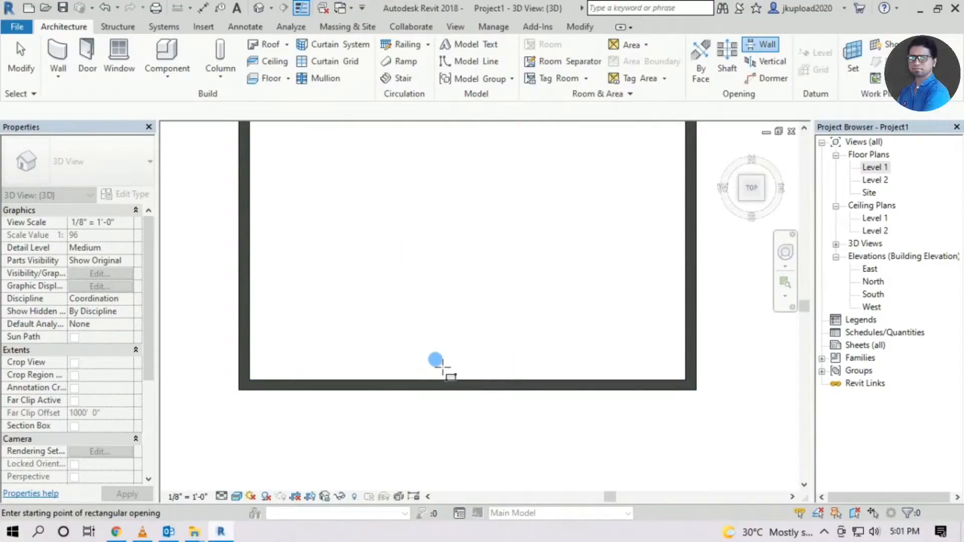
{"action": "left_click", "coordinate": [321, 380]}
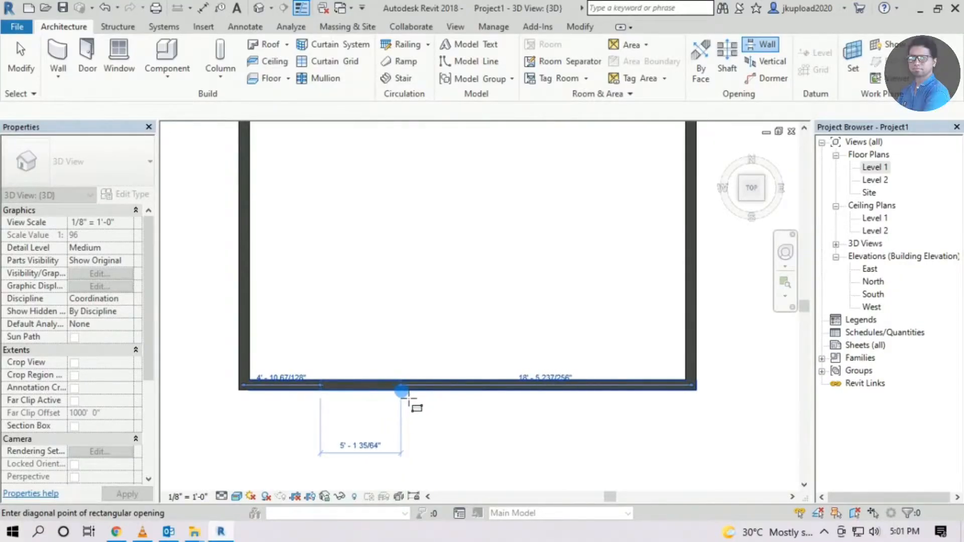
{"action": "left_click", "coordinate": [381, 393]}
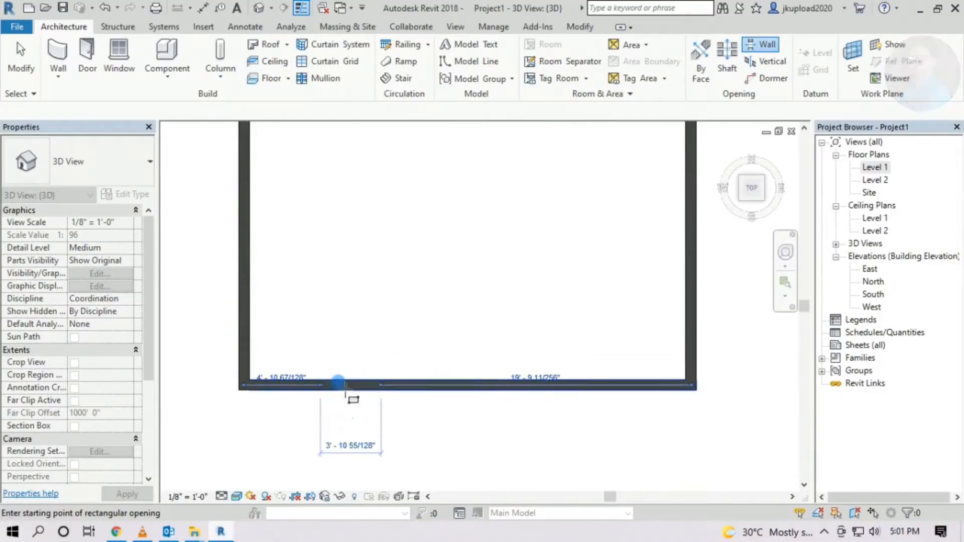
Switch the 3D view's visual style to Wireframe to examine the edges of the new front wall opening
{"action": "scroll", "coordinate": [336, 388], "scroll_direction": "up", "scroll_amount": 3}
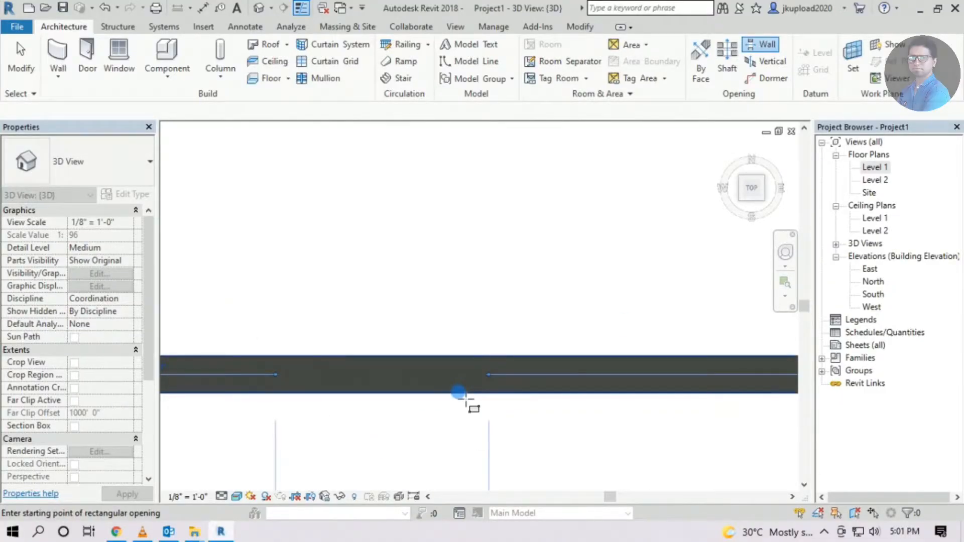
{"action": "left_click", "coordinate": [235, 498]}
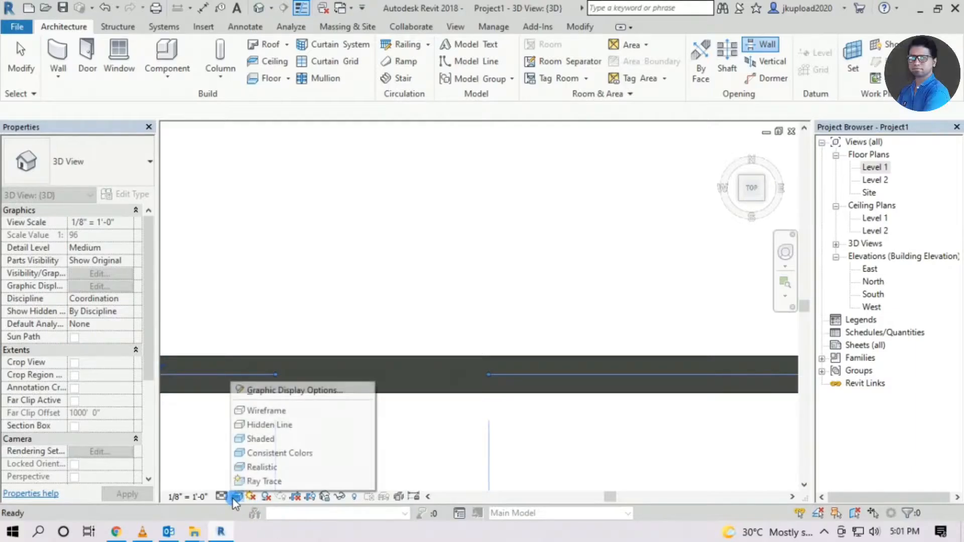
{"action": "left_click", "coordinate": [253, 412]}
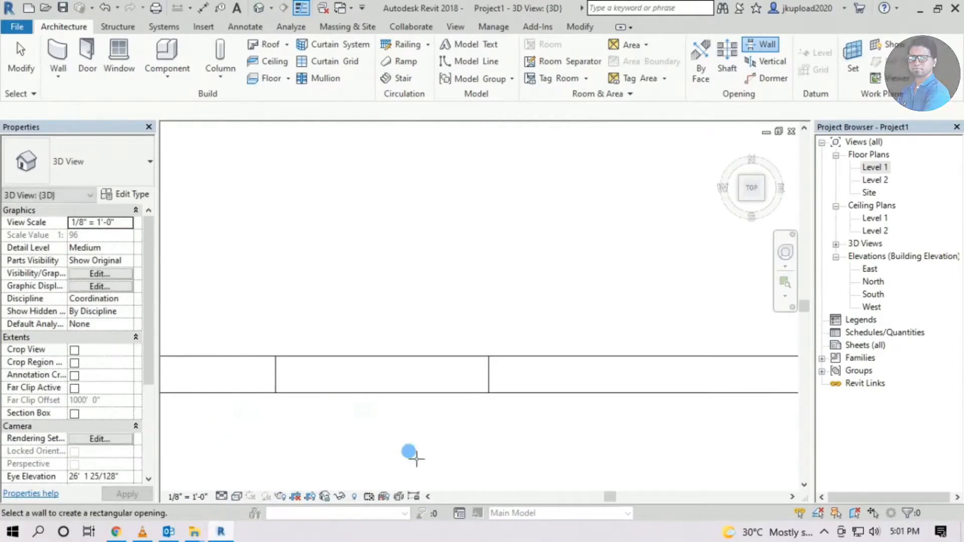
{"action": "scroll", "coordinate": [489, 366], "scroll_direction": "down", "scroll_amount": 2}
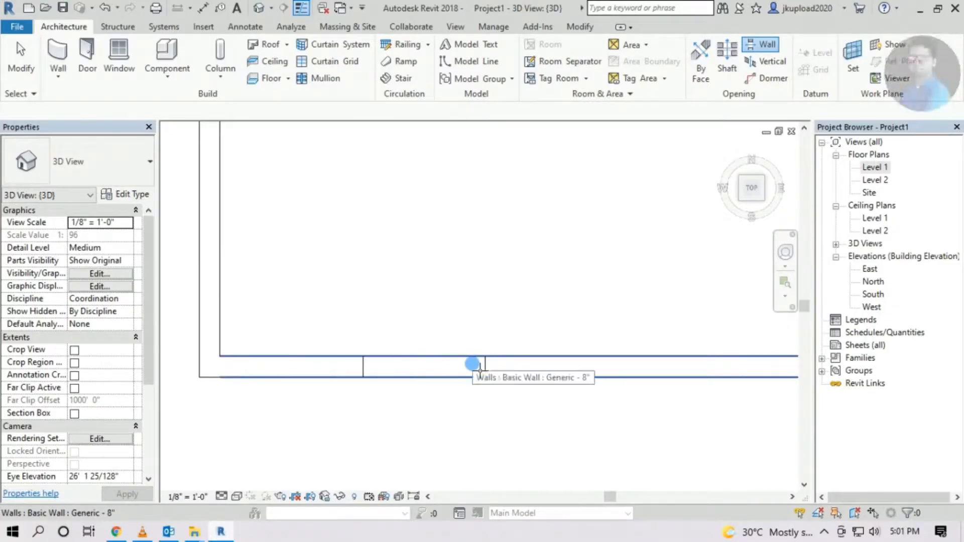
Set the 3D view's visual style to Realistic and examine the opening in the front wall from an angled view
{"action": "left_click", "coordinate": [237, 498]}
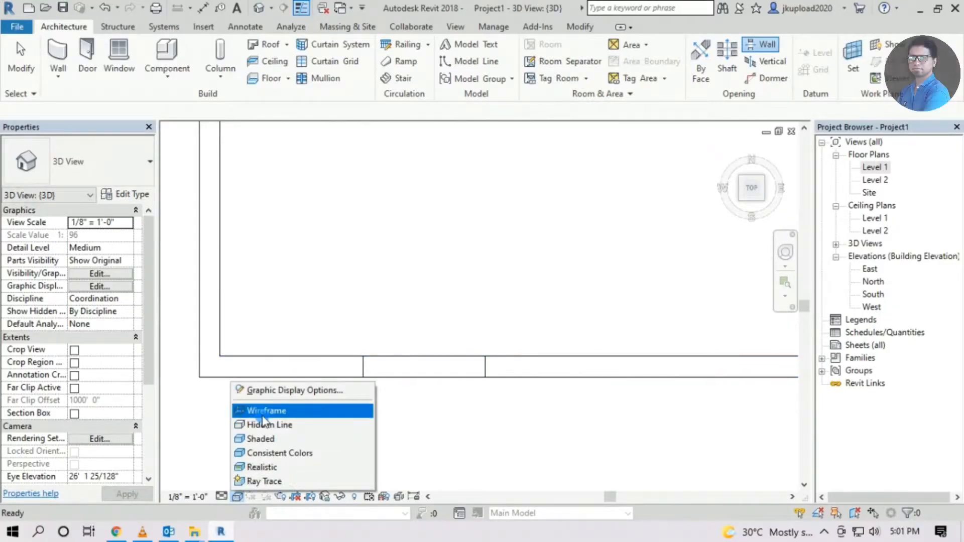
{"action": "left_click", "coordinate": [256, 467]}
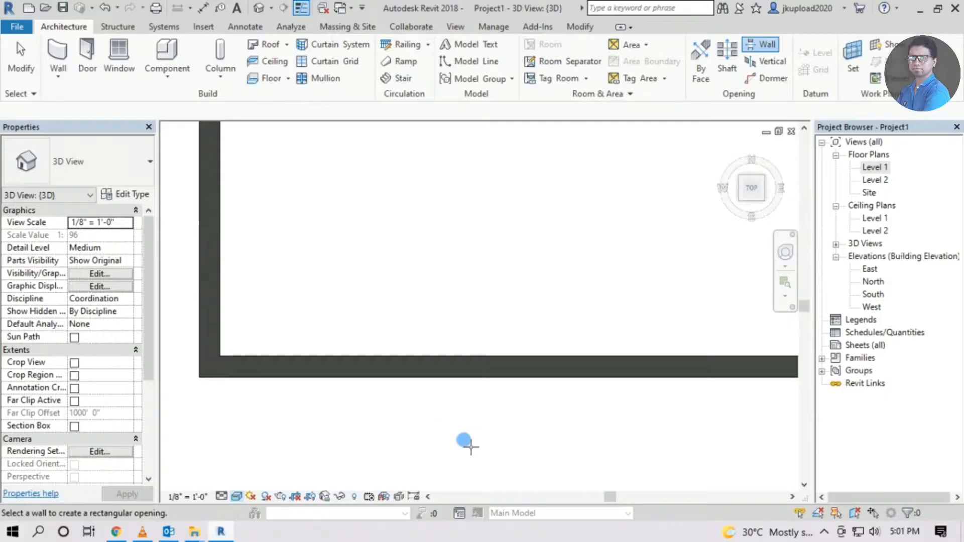
{"action": "middle_click_drag", "start_coordinate": [473, 448], "coordinate": [482, 261], "text": "shift"}
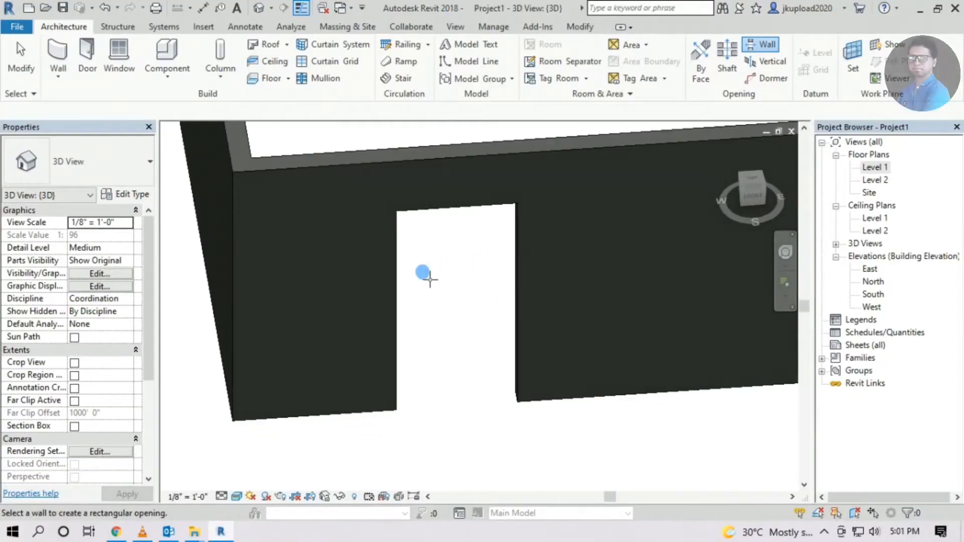
{"action": "middle_click_drag", "start_coordinate": [430, 280], "coordinate": [543, 435], "text": "shift"}
{"action": "middle_click_drag", "start_coordinate": [605, 450], "coordinate": [472, 451]}
{"action": "key", "text": "Escape"}
{"action": "scroll", "coordinate": [510, 383], "scroll_direction": "down", "scroll_amount": 1}
{"action": "middle_click_drag", "start_coordinate": [585, 402], "coordinate": [545, 414]}
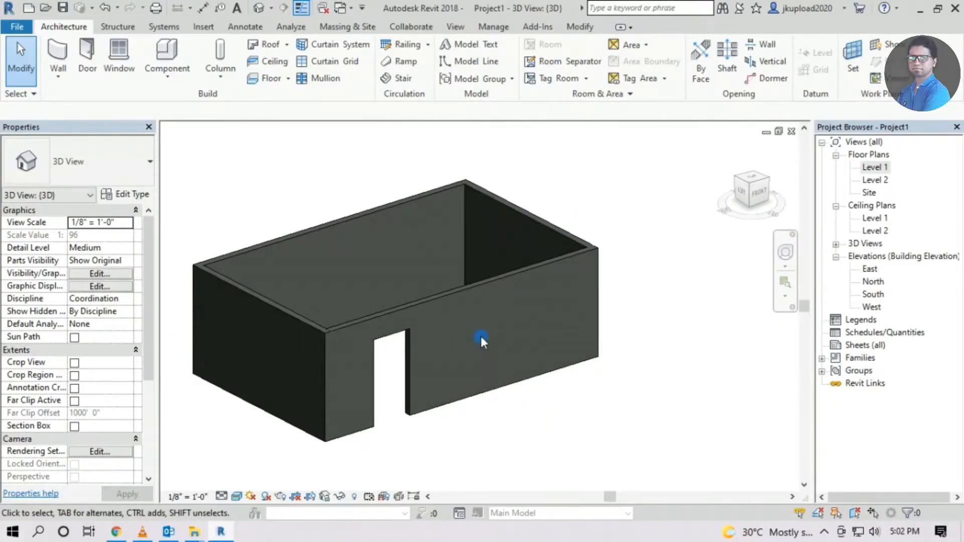
Cut a window-like rectangular opening about 5'-5" wide and 4'-2" high in the front wall, about 3'-7" right of the door opening
{"action": "left_click", "coordinate": [760, 44]}
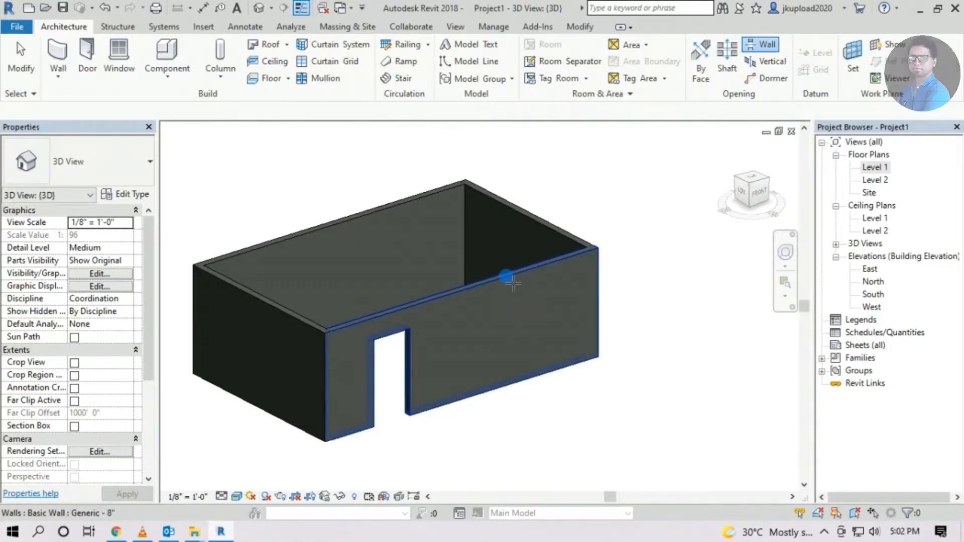
{"action": "left_click", "coordinate": [506, 277]}
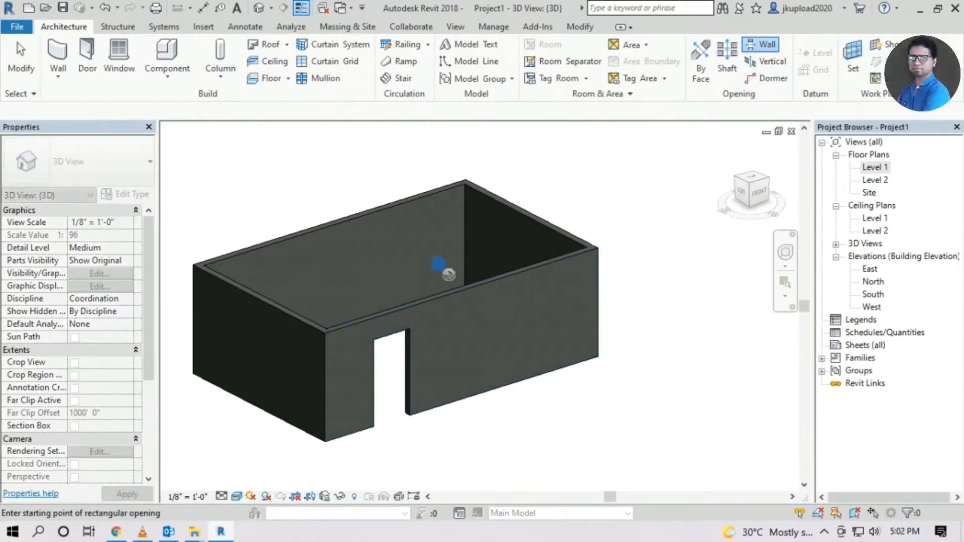
{"action": "scroll", "coordinate": [465, 327], "scroll_direction": "up", "scroll_amount": 2}
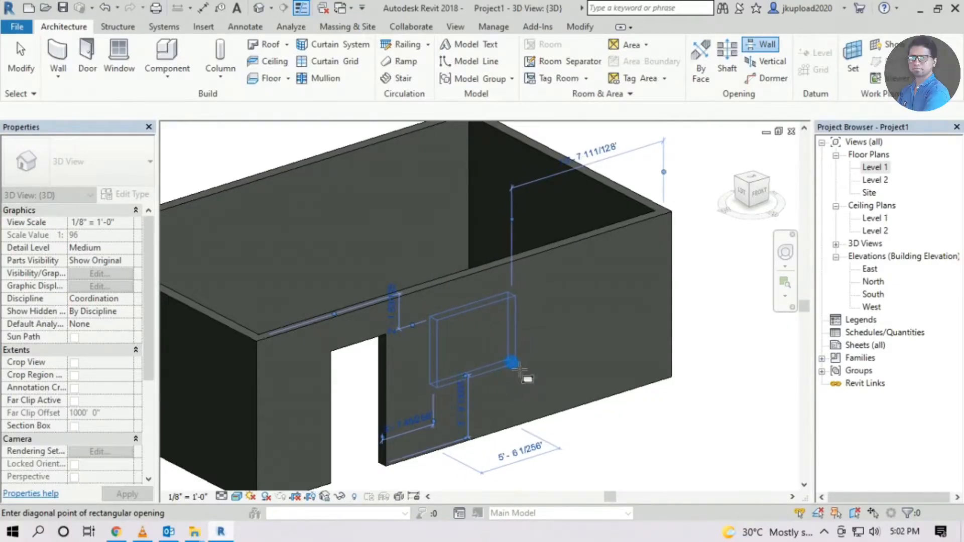
{"action": "left_click", "coordinate": [517, 368]}
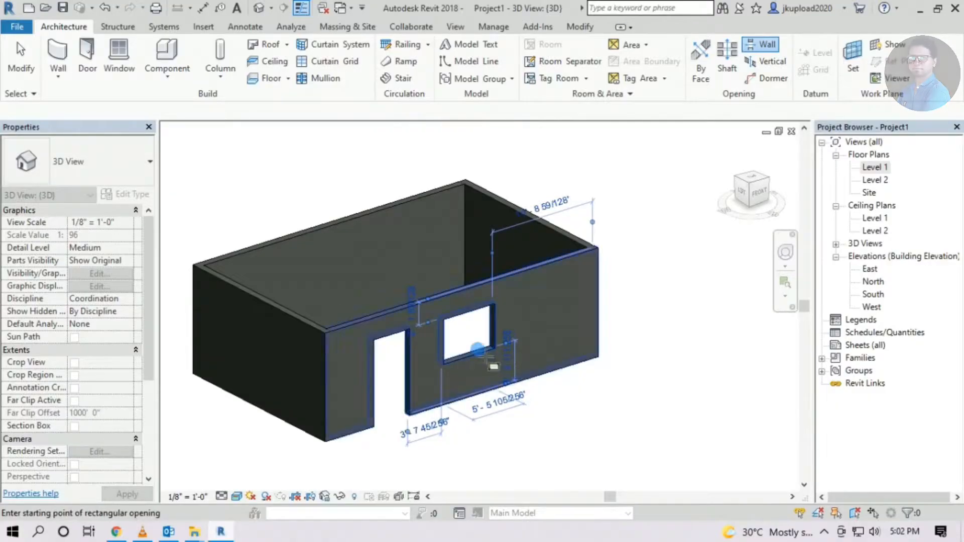
{"action": "scroll", "coordinate": [394, 301], "scroll_direction": "up", "scroll_amount": 3}
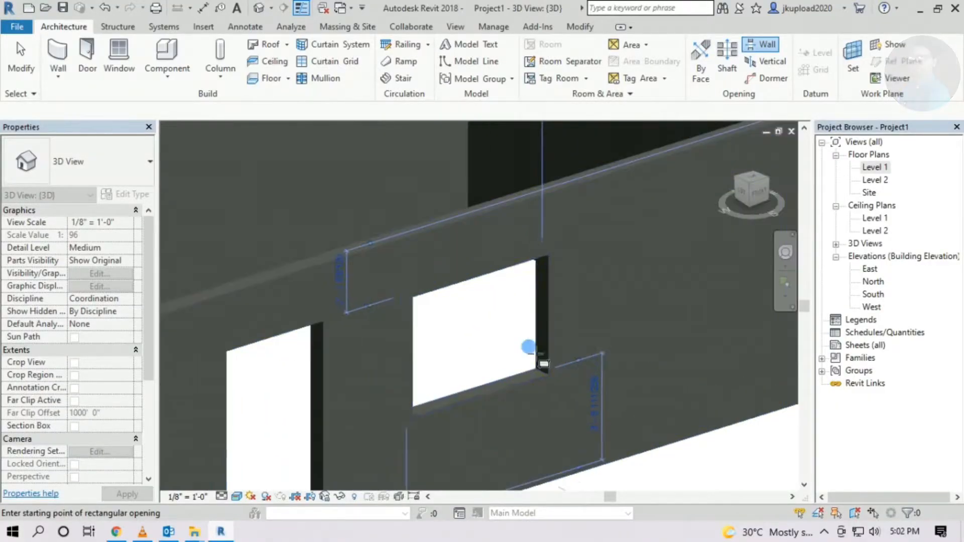
{"action": "scroll", "coordinate": [590, 347], "scroll_direction": "down", "scroll_amount": 4}
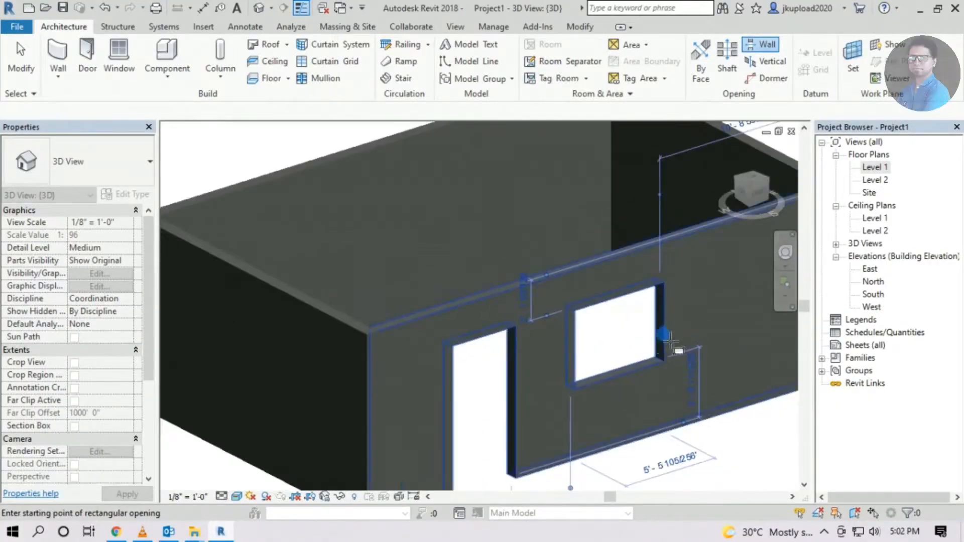
{"action": "key", "text": "Escape"}
{"action": "key", "text": "Escape"}
{"action": "scroll", "coordinate": [622, 326], "scroll_direction": "down", "scroll_amount": 2}
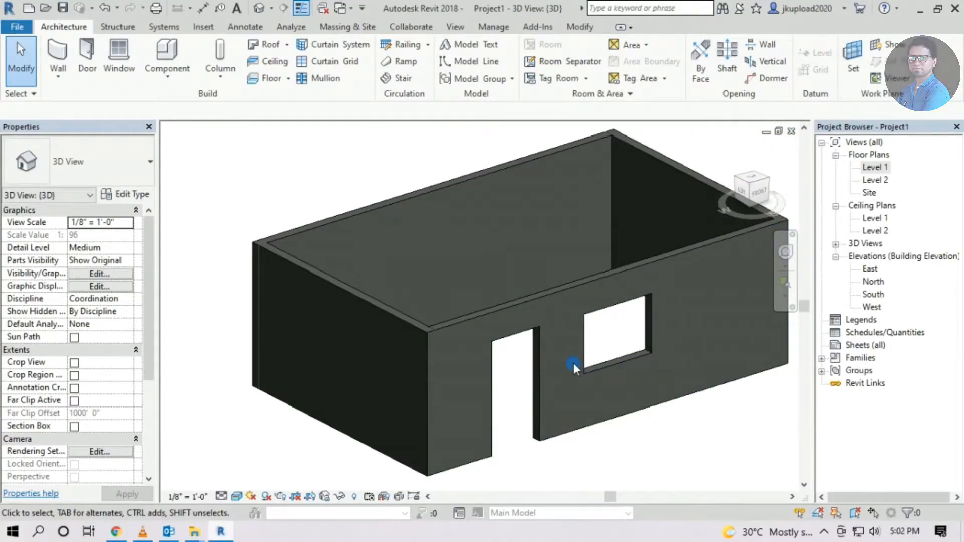
Set the top offset of the door opening in the front wall to 1' 0"
{"action": "left_click", "coordinate": [524, 443]}
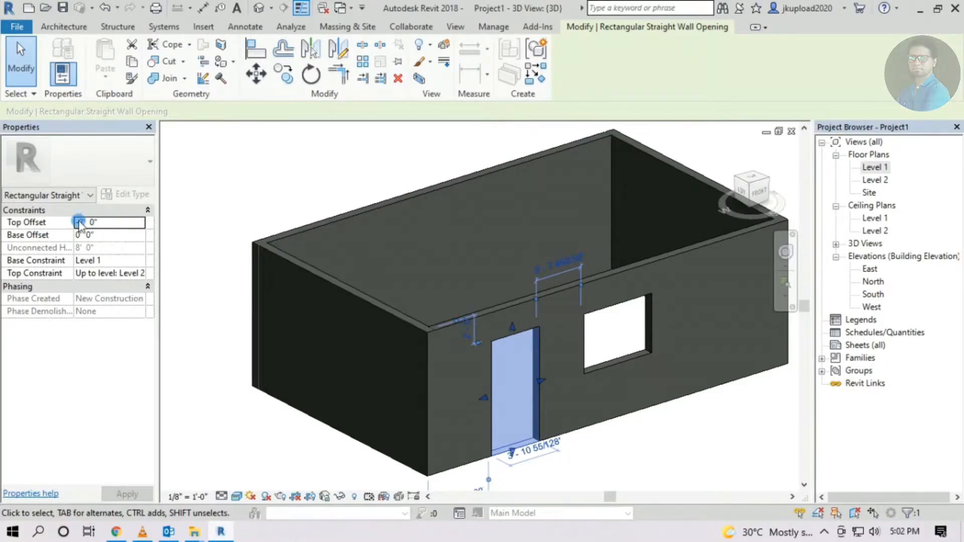
{"action": "left_click_drag", "start_coordinate": [79, 223], "coordinate": [85, 223]}
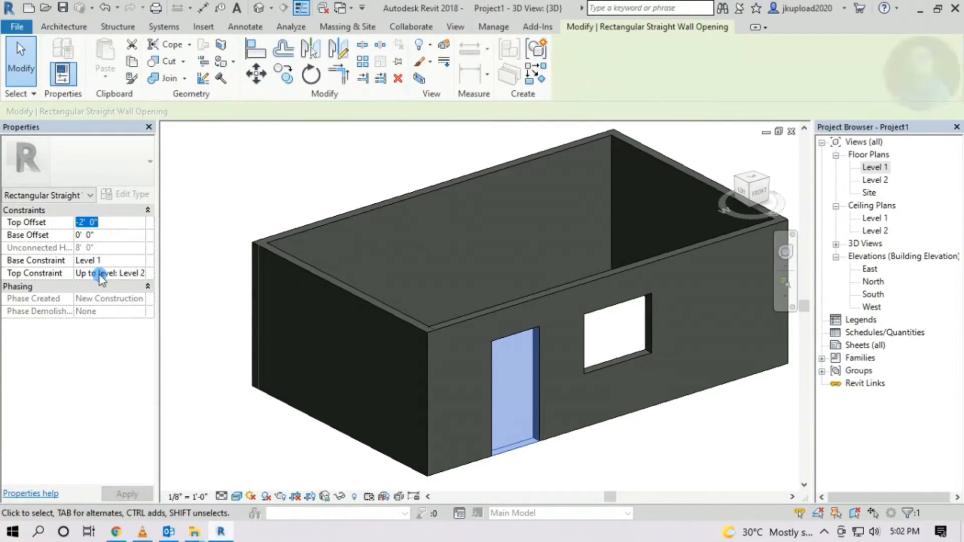
{"action": "type", "text": "1"}
{"action": "left_click", "coordinate": [267, 344]}
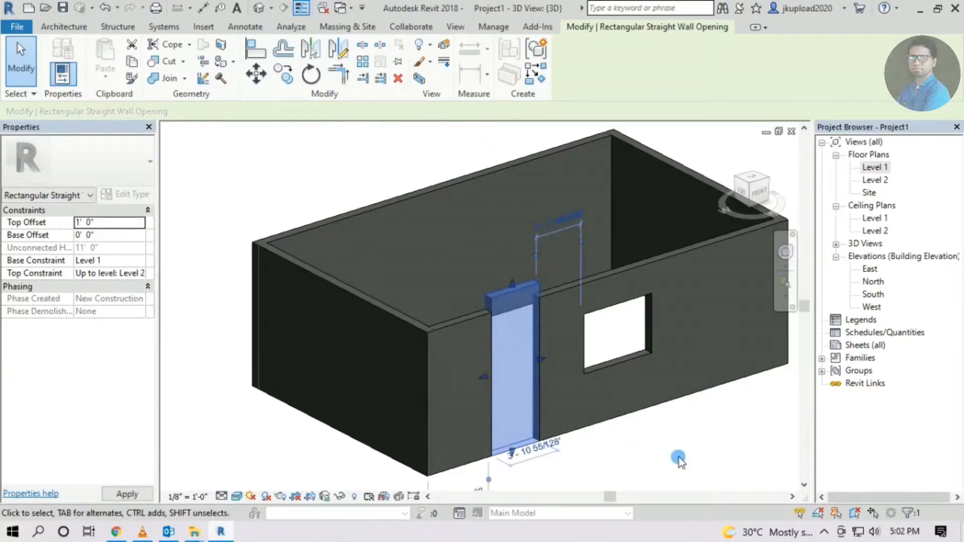
{"action": "left_click", "coordinate": [679, 461]}
Set the door opening's top offset to -1' 0" so that it ends below the top of the wall
{"action": "left_click", "coordinate": [537, 308]}
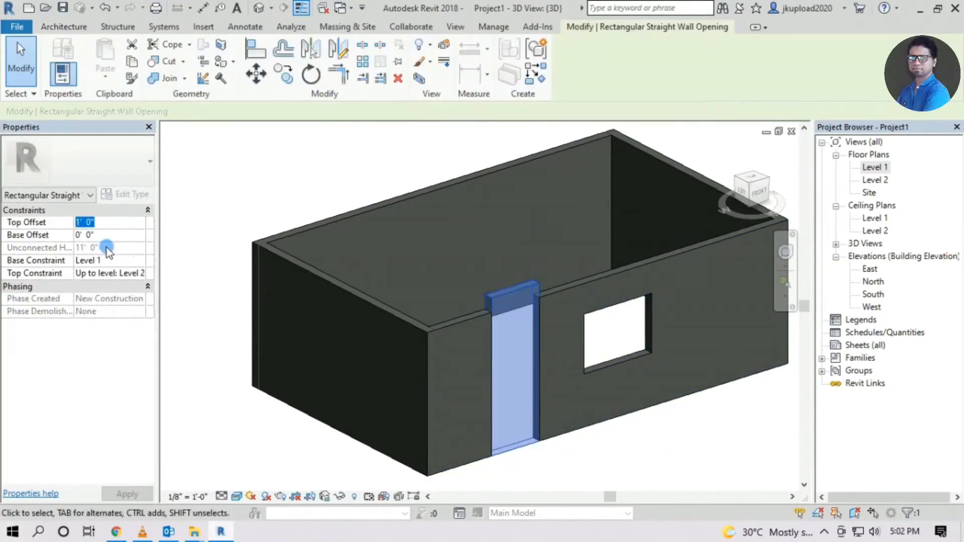
{"action": "type", "text": "-1"}
{"action": "left_click", "coordinate": [562, 441]}
{"action": "scroll", "coordinate": [559, 425], "scroll_direction": "down", "scroll_amount": 1}
{"action": "middle_click_drag", "start_coordinate": [559, 426], "coordinate": [555, 370]}
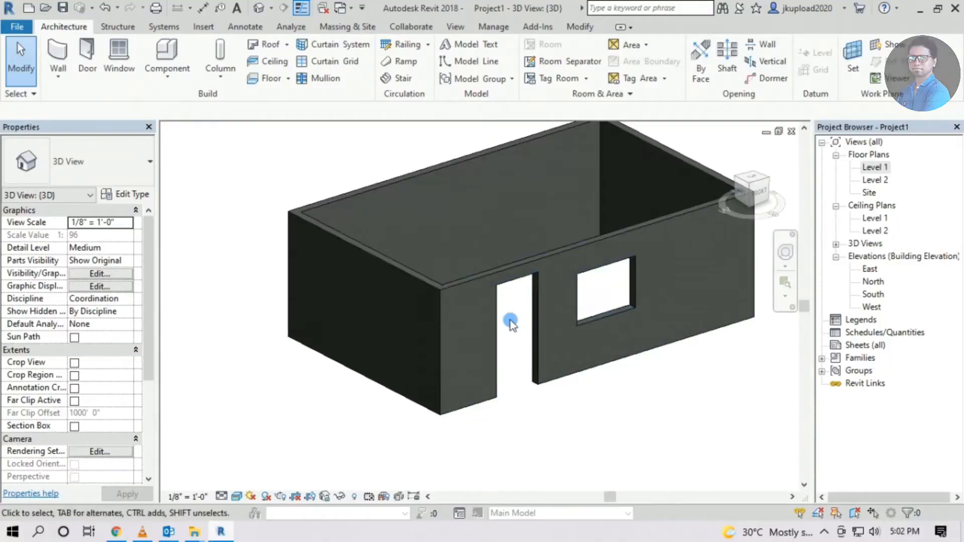
Raise the bottom of the door opening by setting its base offset to 1' 0"
{"action": "left_click", "coordinate": [515, 393]}
{"action": "left_click", "coordinate": [112, 222]}
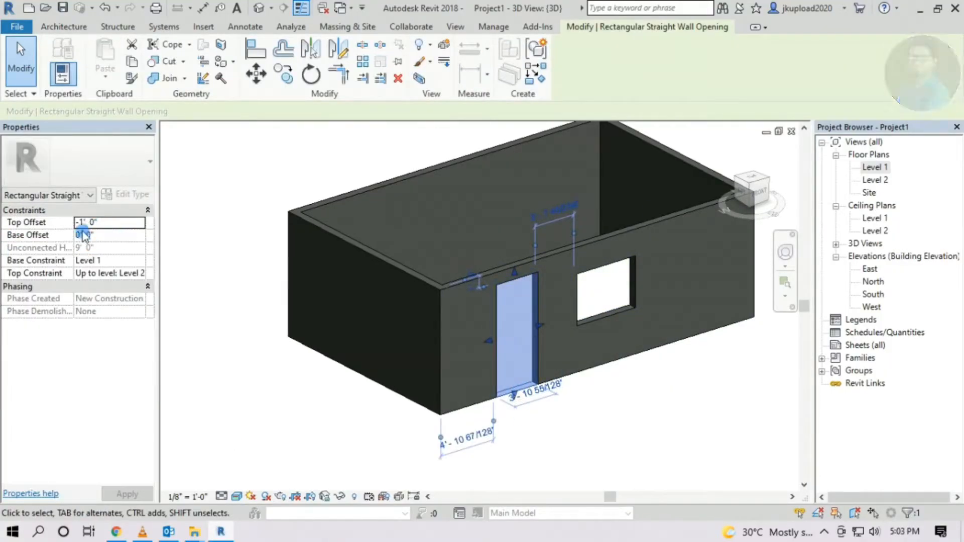
{"action": "left_click", "coordinate": [95, 235]}
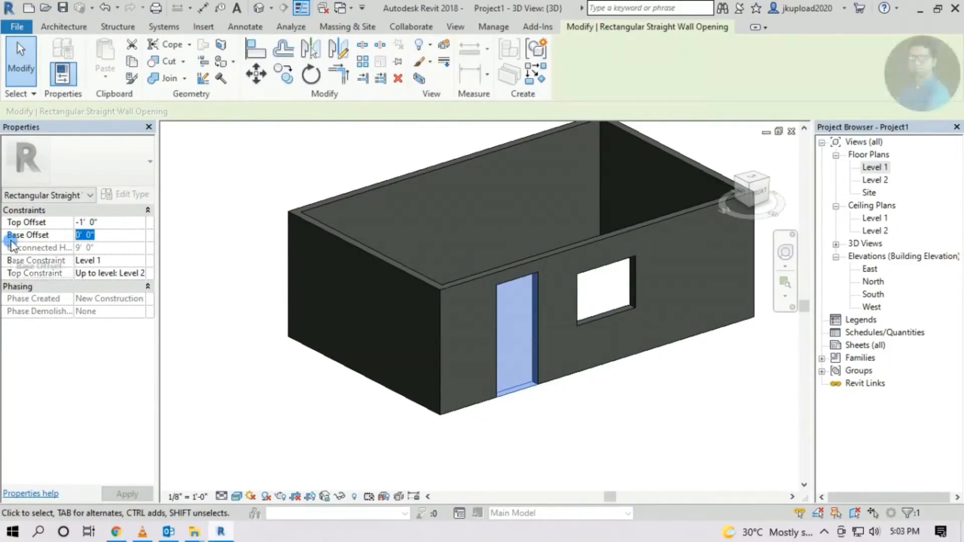
{"action": "type", "text": "1"}
{"action": "left_click", "coordinate": [650, 444]}
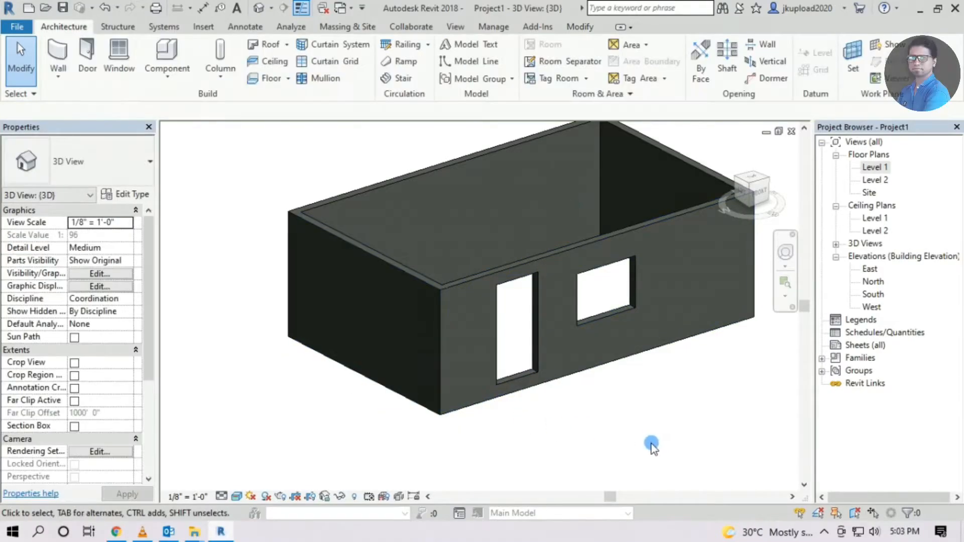
Set the base offset of the window opening in the front wall to 5' 0"
{"action": "mouse_move", "coordinate": [651, 444]}
{"action": "middle_mouse_down", "text": "shift"}
{"action": "mouse_move", "coordinate": [613, 405]}
{"action": "mouse_move", "coordinate": [637, 431]}
{"action": "middle_mouse_up", "text": "shift"}
{"action": "left_click", "coordinate": [610, 246]}
{"action": "middle_click_drag", "start_coordinate": [610, 246], "coordinate": [516, 243], "text": "shift"}
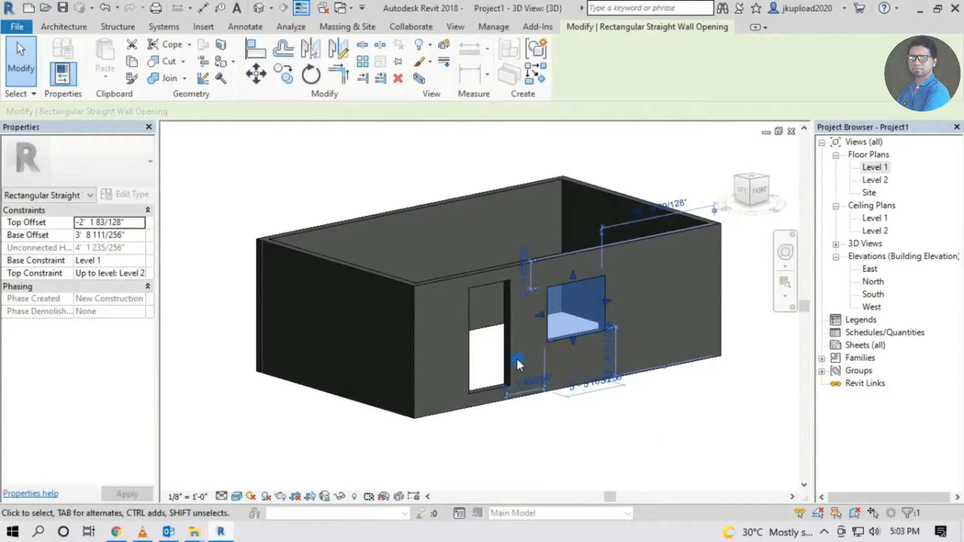
{"action": "left_click", "coordinate": [103, 235]}
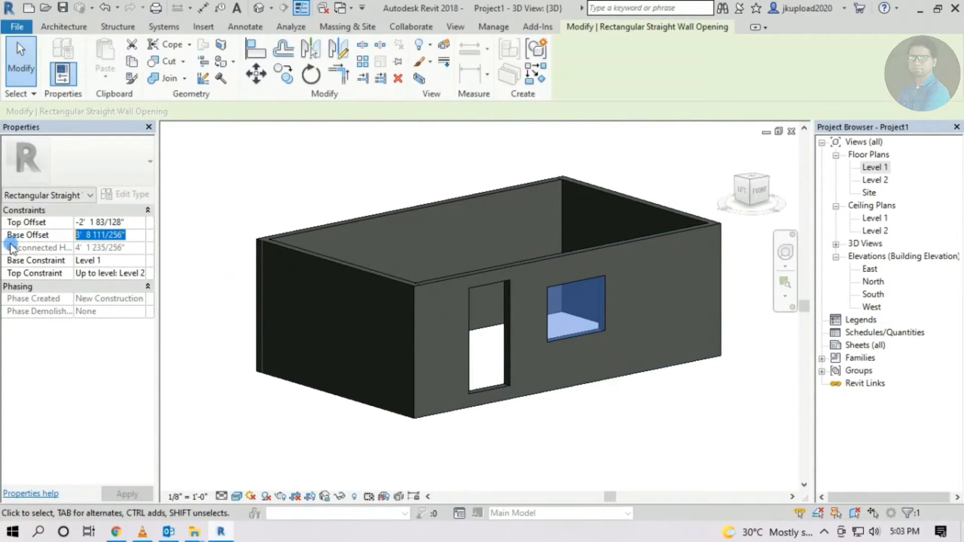
{"action": "type", "text": "5' 0"}
{"action": "left_click", "coordinate": [629, 440]}
Set the window opening's top offset to -1' 0"
{"action": "left_click", "coordinate": [580, 272]}
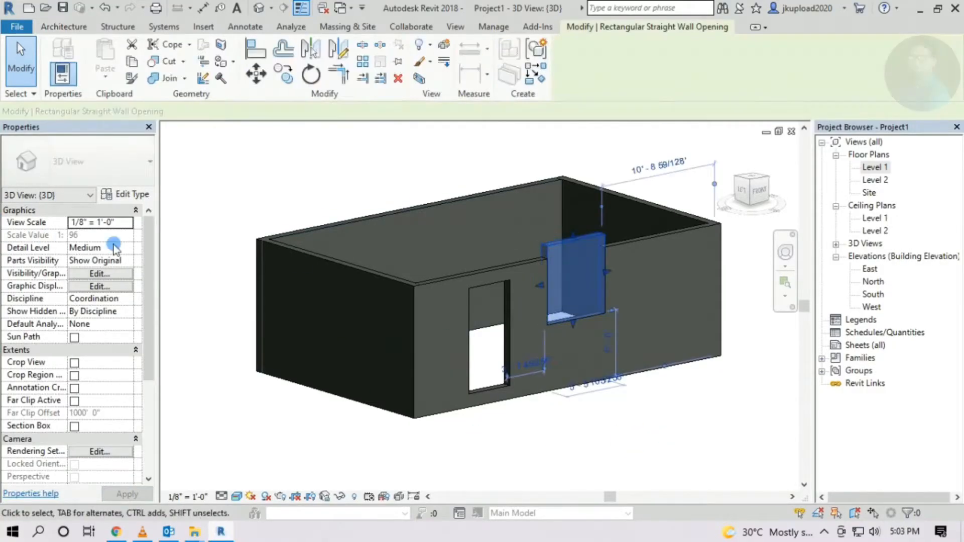
{"action": "left_click", "coordinate": [116, 222]}
{"action": "type", "text": "-1"}
{"action": "left_click", "coordinate": [600, 414]}
{"action": "mouse_move", "coordinate": [600, 415]}
{"action": "middle_mouse_down", "text": "shift"}
{"action": "mouse_move", "coordinate": [470, 249]}
{"action": "mouse_move", "coordinate": [730, 402]}
{"action": "mouse_move", "coordinate": [643, 426]}
{"action": "mouse_move", "coordinate": [608, 421]}
{"action": "middle_mouse_up", "text": "shift"}
{"action": "scroll", "coordinate": [420, 265], "scroll_direction": "up", "scroll_amount": 2}
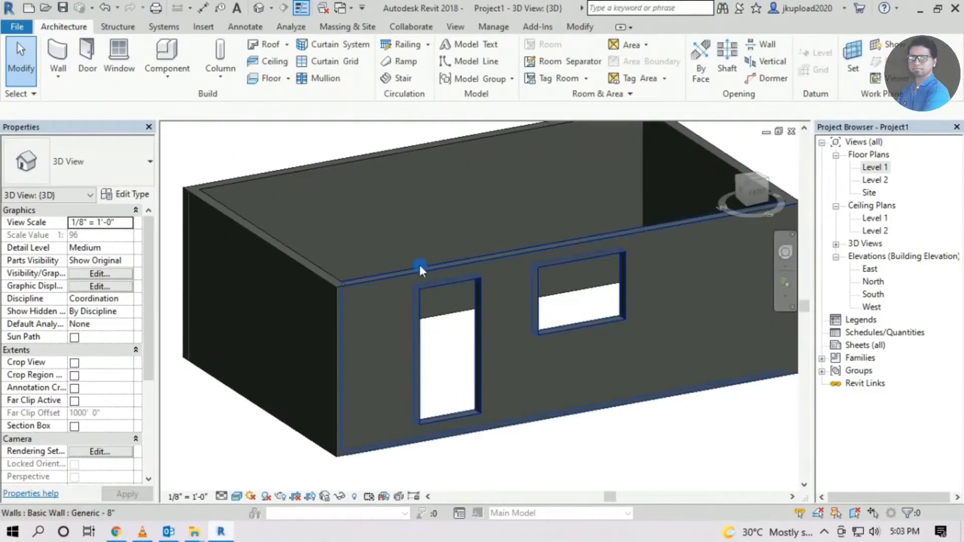
Inspect the door and window openings in the front wall from several angles
{"action": "left_click", "coordinate": [574, 320]}
{"action": "middle_click_drag", "start_coordinate": [551, 334], "coordinate": [621, 366], "text": "shift"}
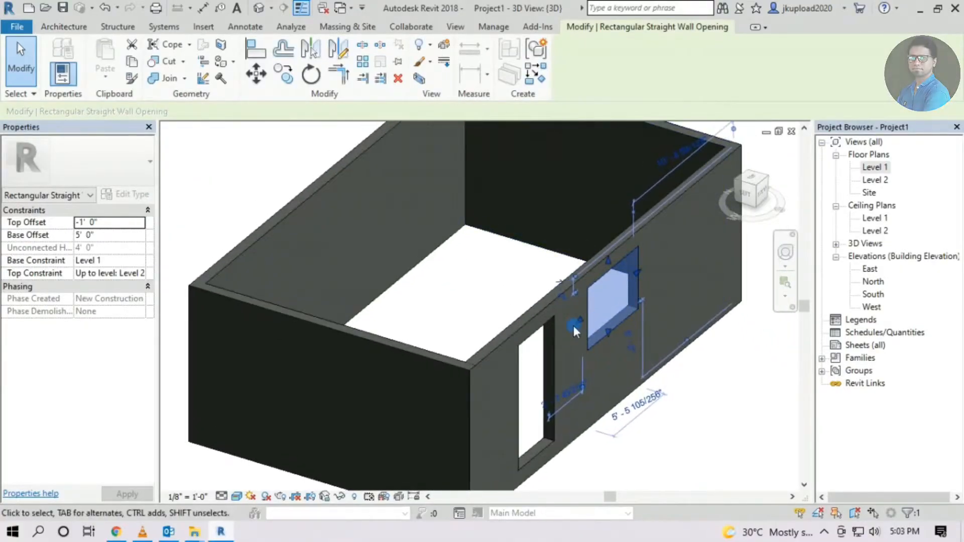
{"action": "left_click", "coordinate": [538, 343]}
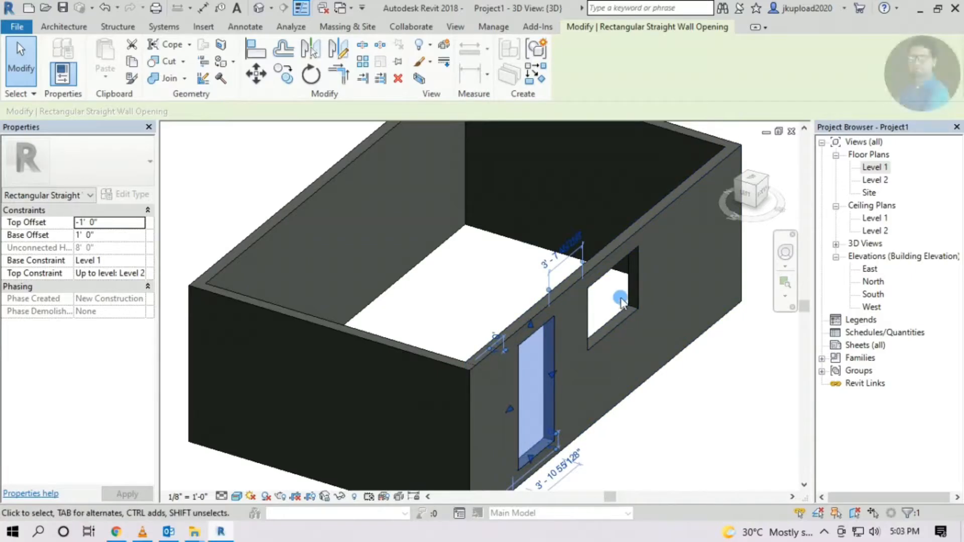
{"action": "left_click", "coordinate": [663, 272], "text": "ctrl"}
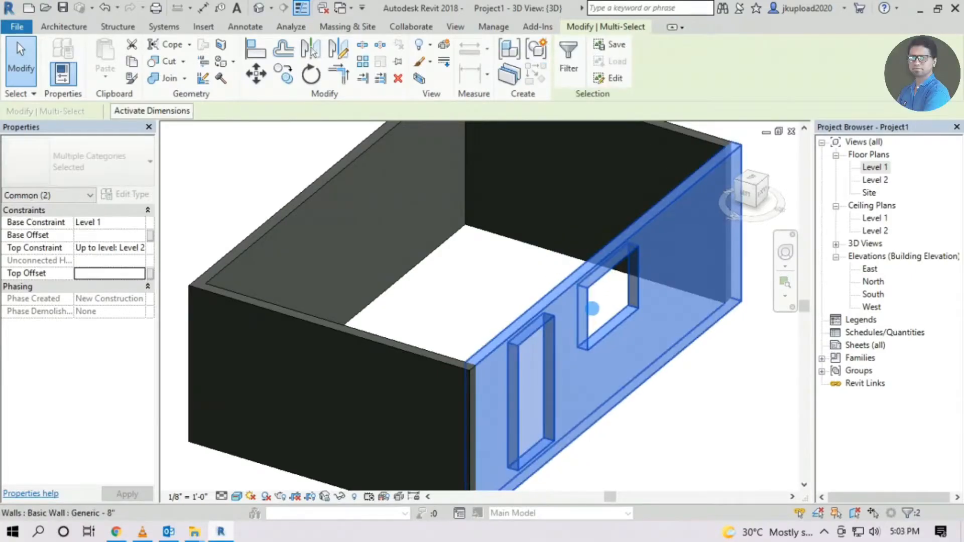
{"action": "scroll", "coordinate": [701, 358], "scroll_direction": "up", "scroll_amount": 2}
{"action": "left_click", "coordinate": [694, 366]}
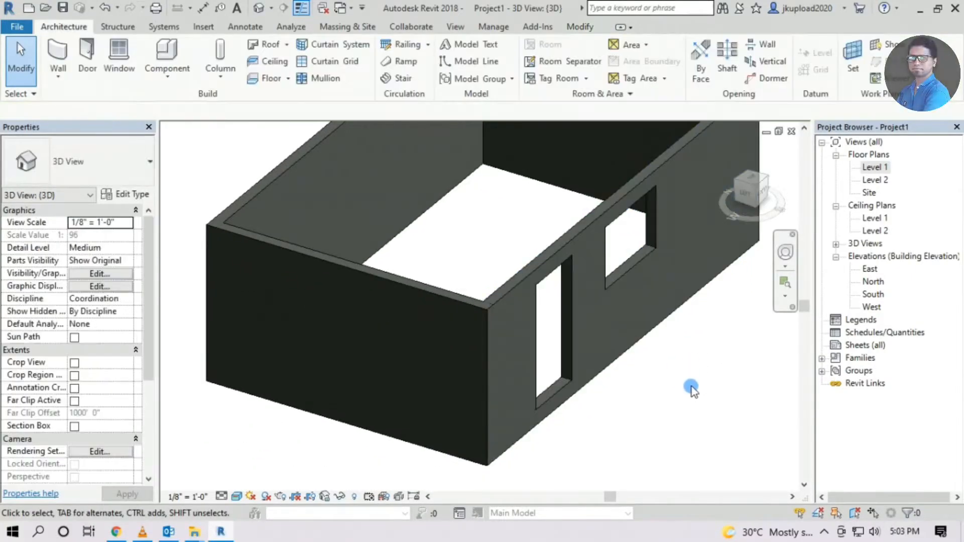
{"action": "middle_click_drag", "start_coordinate": [691, 390], "coordinate": [632, 369], "text": "shift"}
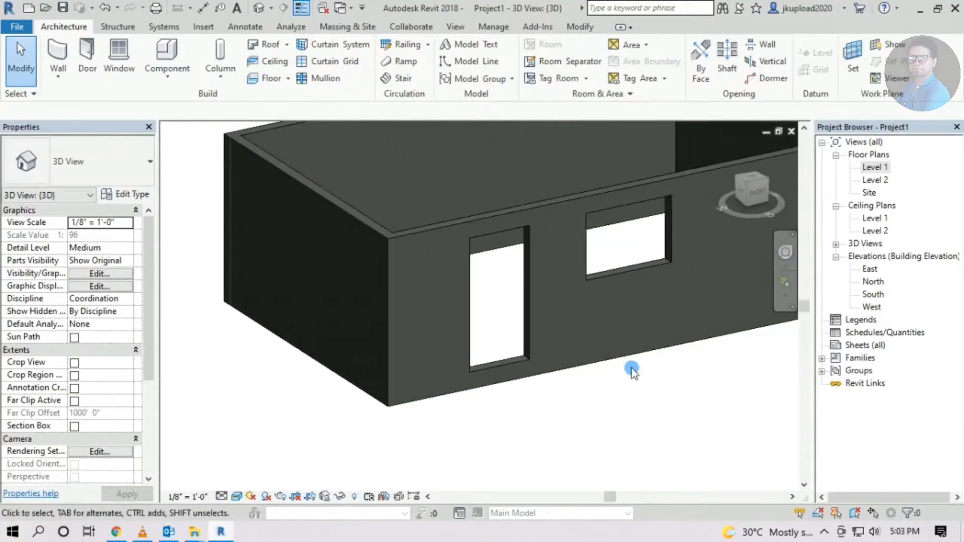
{"action": "scroll", "coordinate": [314, 339], "scroll_direction": "down", "scroll_amount": 2}
{"action": "scroll", "coordinate": [450, 320], "scroll_direction": "up", "scroll_amount": 1}
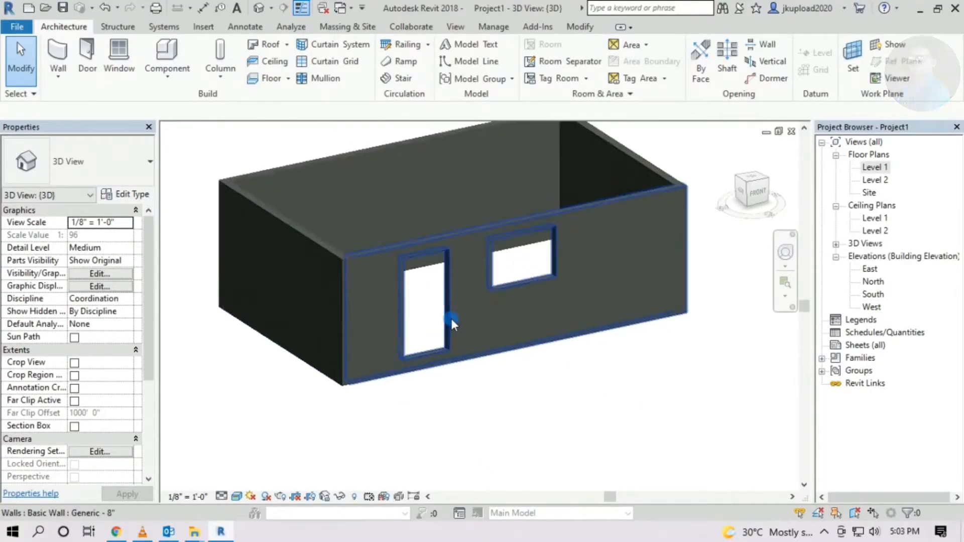
{"action": "middle_click_drag", "start_coordinate": [310, 342], "coordinate": [333, 392]}
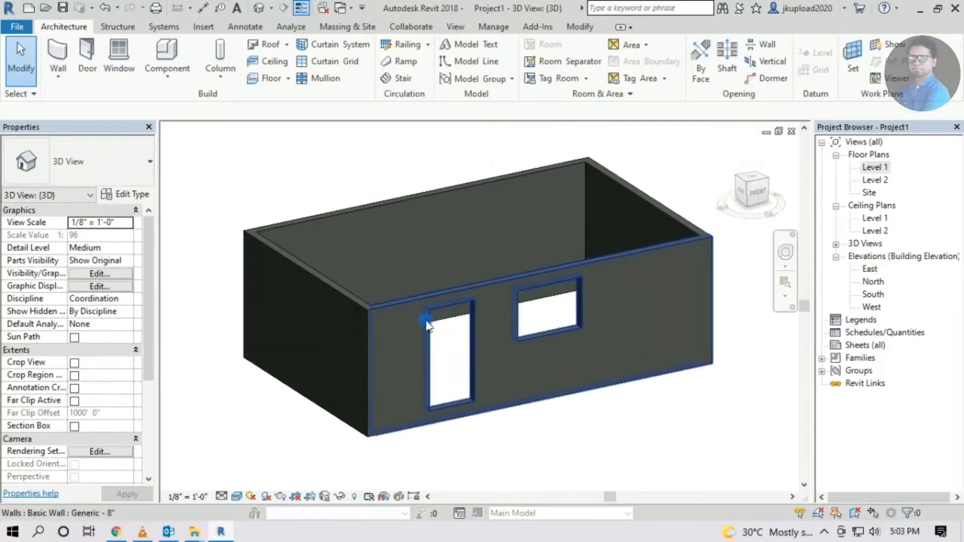
{"action": "scroll", "coordinate": [433, 329], "scroll_direction": "down", "scroll_amount": 1}
Draw a freestanding straight Interior - 5 1/2" Partition (1-hr) wall about 28' long beside the room, from Level 1 to Level 2
{"action": "left_click", "coordinate": [64, 54]}
{"action": "middle_click_drag", "start_coordinate": [590, 371], "coordinate": [414, 263]}
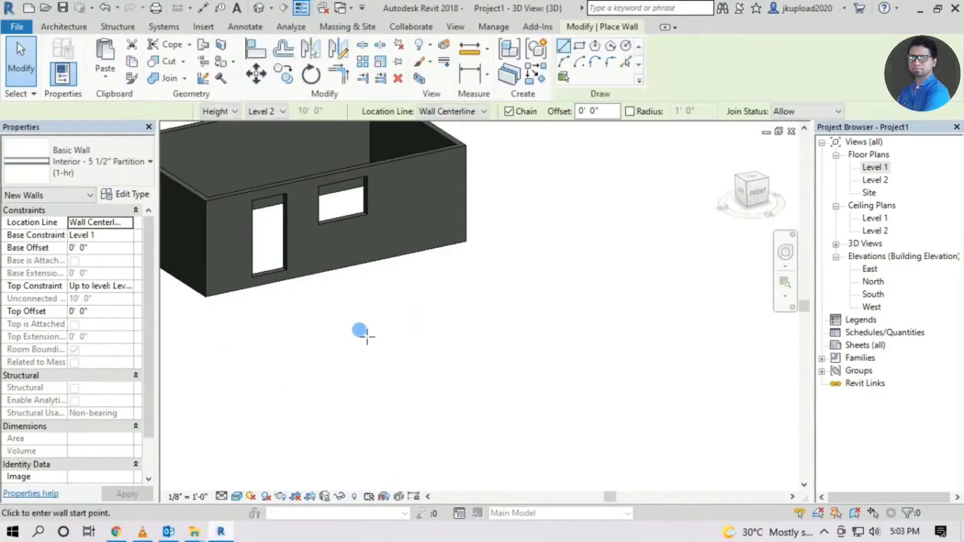
{"action": "left_click", "coordinate": [285, 334]}
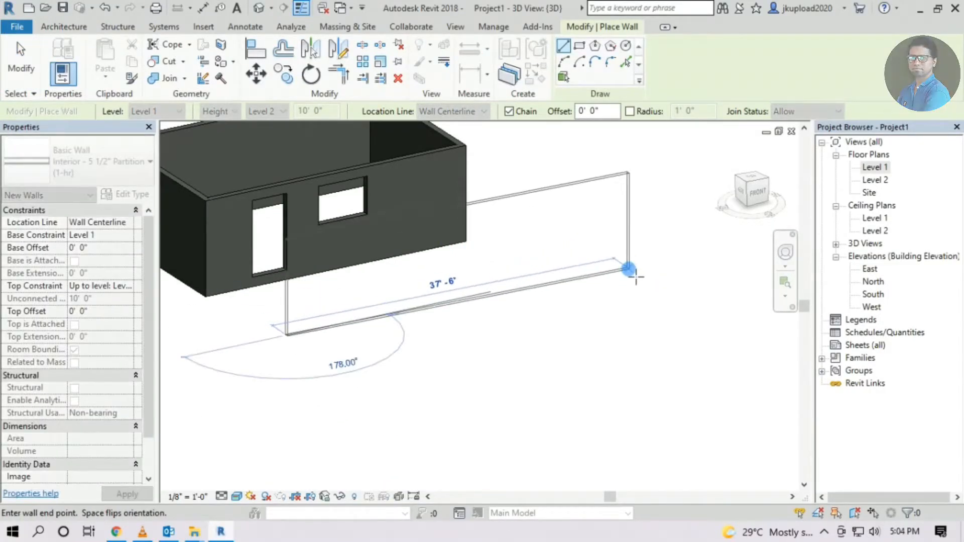
{"action": "key", "text": "Escape"}
{"action": "left_click", "coordinate": [526, 279]}
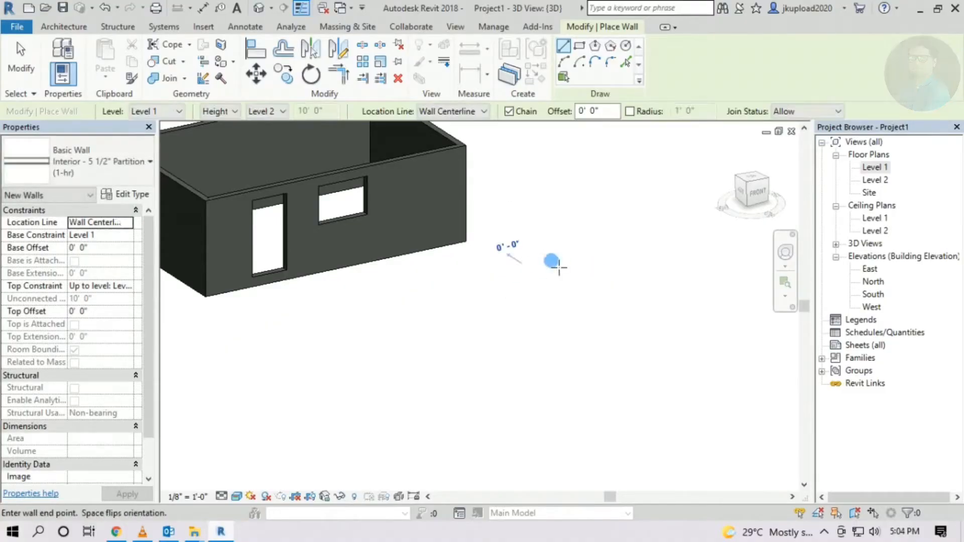
{"action": "middle_click_drag", "start_coordinate": [644, 263], "coordinate": [320, 366]}
{"action": "left_click", "coordinate": [445, 323]}
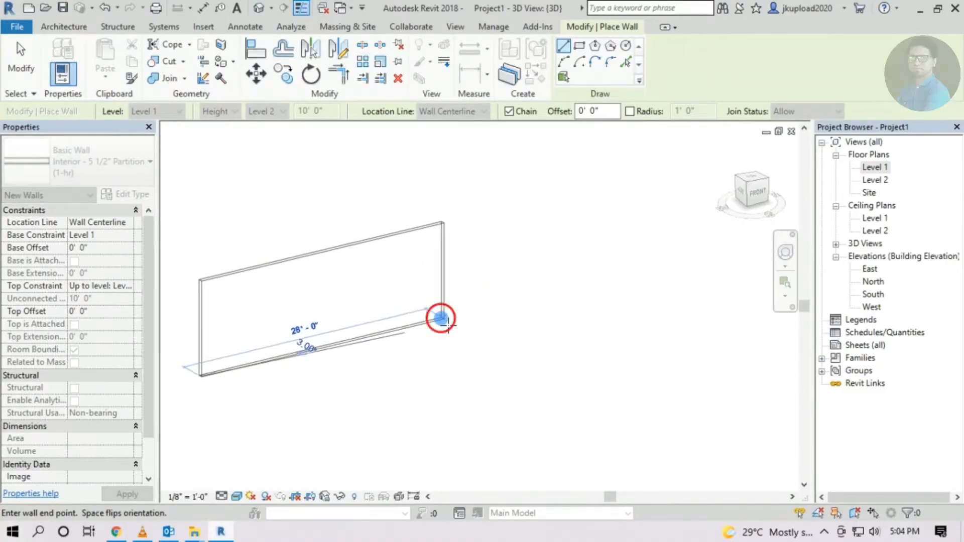
{"action": "scroll", "coordinate": [578, 347], "scroll_direction": "down", "scroll_amount": 2}
{"action": "key", "text": "Escape"}
{"action": "scroll", "coordinate": [446, 398], "scroll_direction": "up", "scroll_amount": 2}
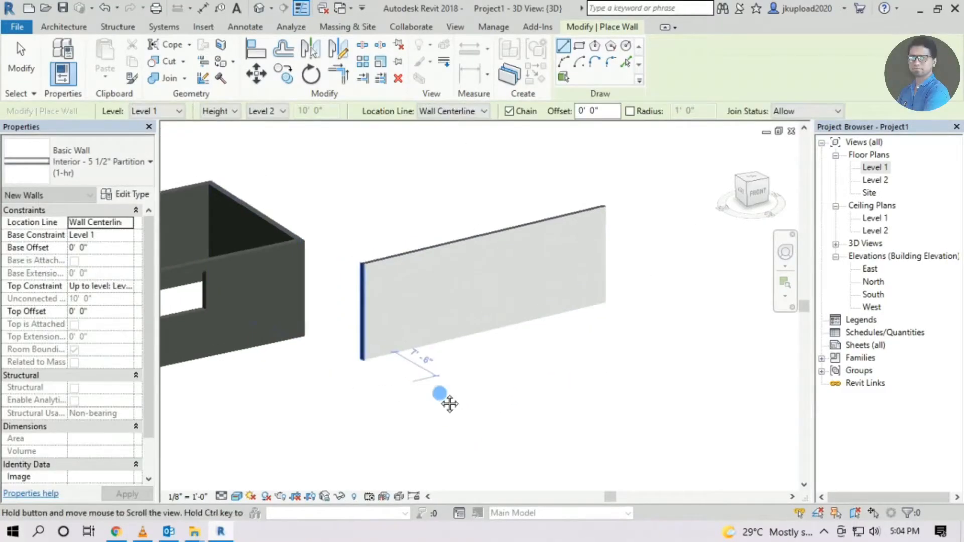
{"action": "key", "text": "Escape"}
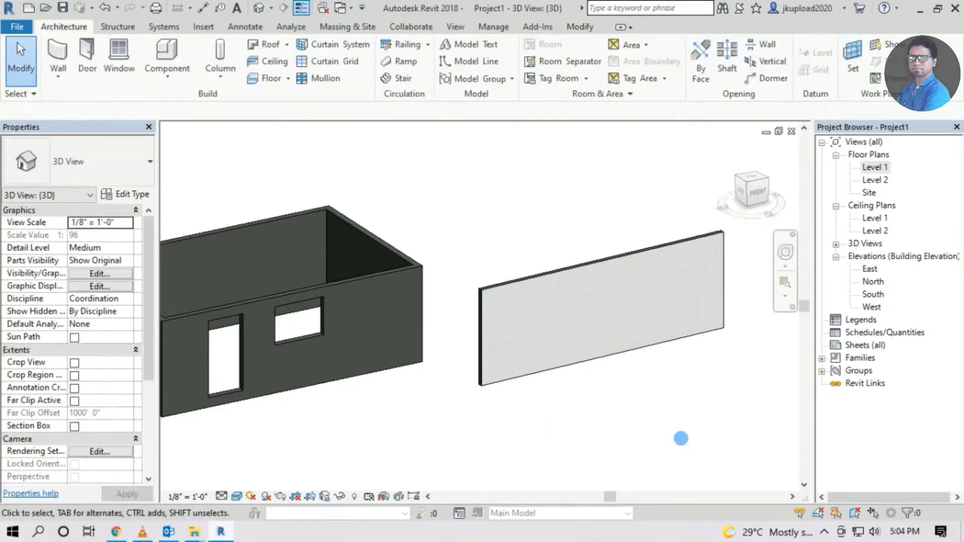
Examine the rectangular door opening and the new partition wall from the front
{"action": "middle_click_drag", "start_coordinate": [680, 439], "coordinate": [572, 347], "text": "shift"}
{"action": "left_click", "coordinate": [348, 289]}
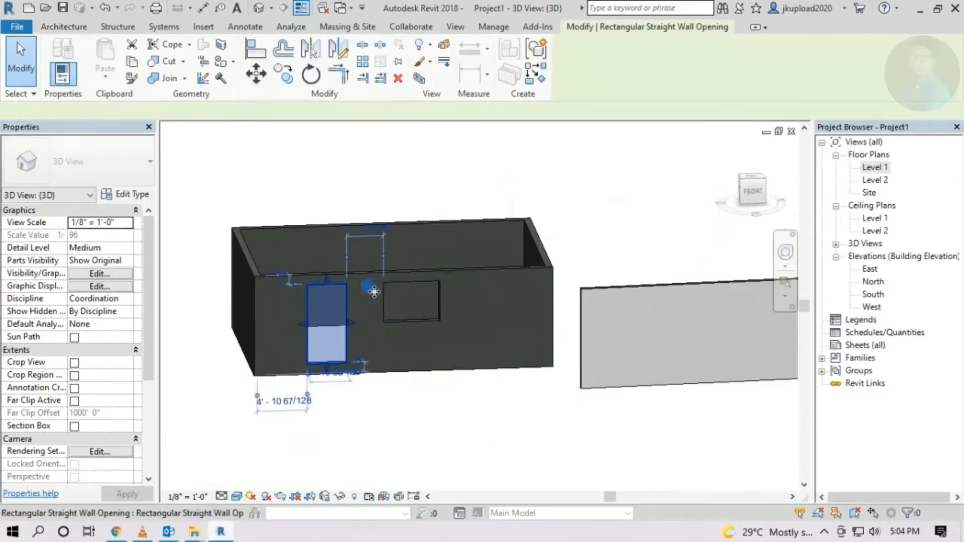
{"action": "scroll", "coordinate": [415, 323], "scroll_direction": "down", "scroll_amount": 2}
{"action": "left_click", "coordinate": [532, 386]}
{"action": "scroll", "coordinate": [296, 334], "scroll_direction": "up", "scroll_amount": 1}
{"action": "left_click", "coordinate": [682, 456]}
{"action": "middle_click_drag", "start_coordinate": [693, 339], "coordinate": [524, 332]}
{"action": "scroll", "coordinate": [522, 327], "scroll_direction": "up", "scroll_amount": 2}
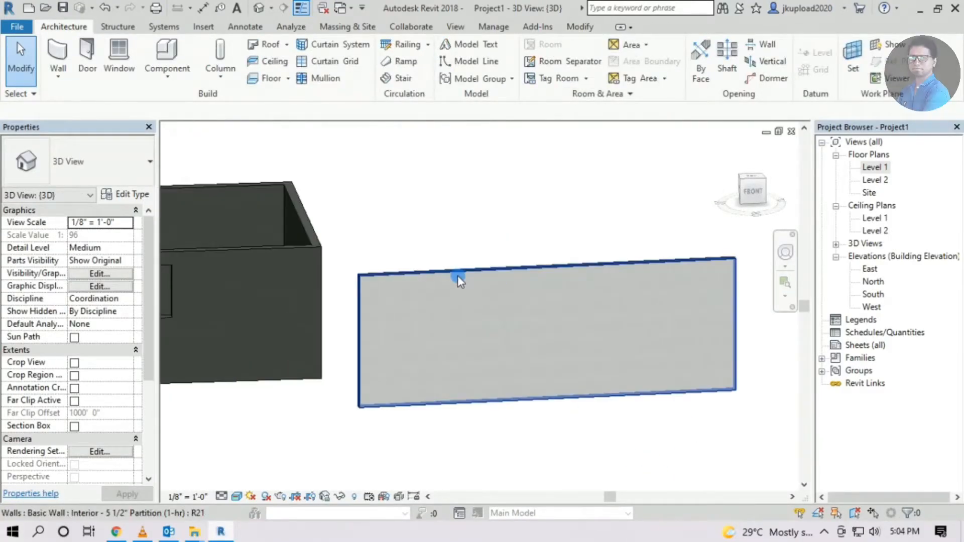
Edit the partition wall's profile and sketch a vertical line about 6' tall from its bottom edge, about 4' 6" from the left end
{"action": "left_click", "coordinate": [461, 268]}
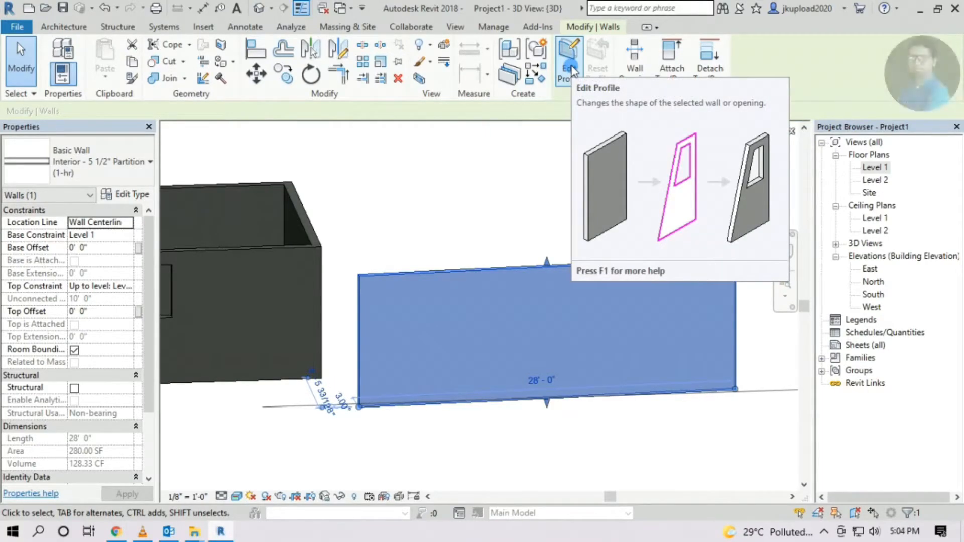
{"action": "left_click", "coordinate": [568, 67]}
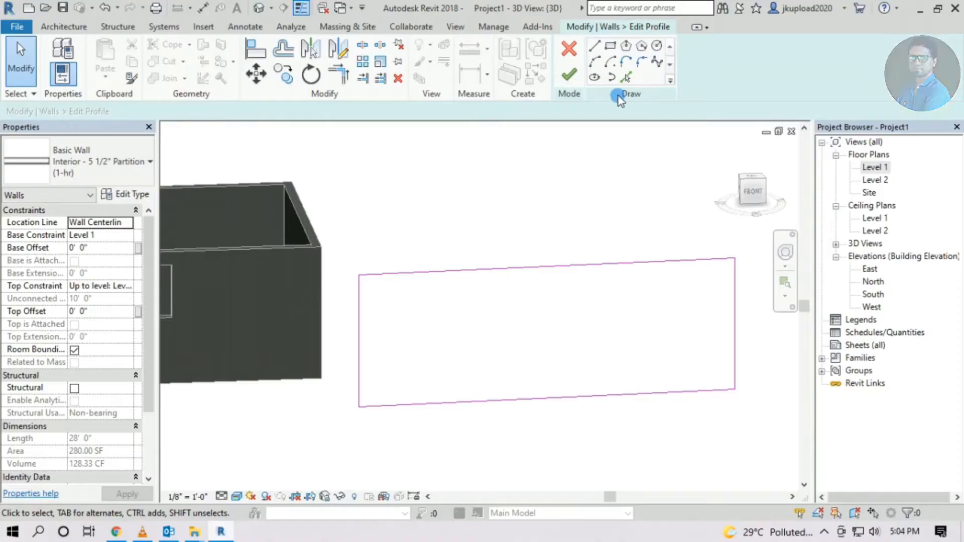
{"action": "left_click", "coordinate": [595, 47]}
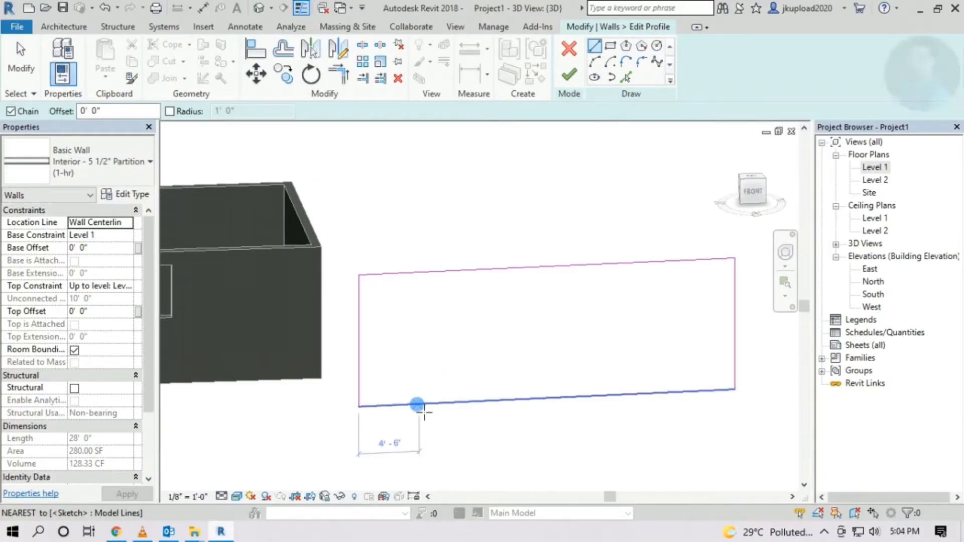
{"action": "left_click", "coordinate": [420, 406]}
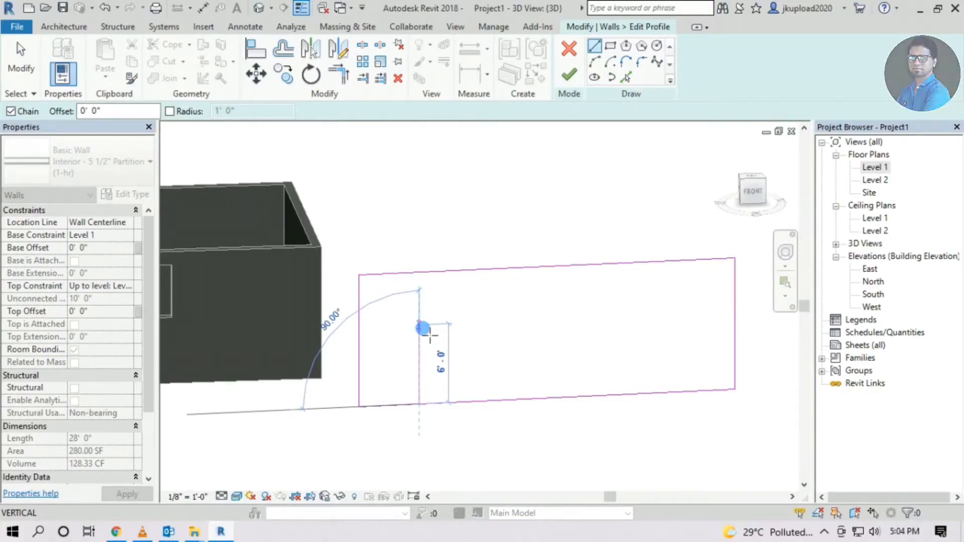
{"action": "left_click", "coordinate": [422, 326]}
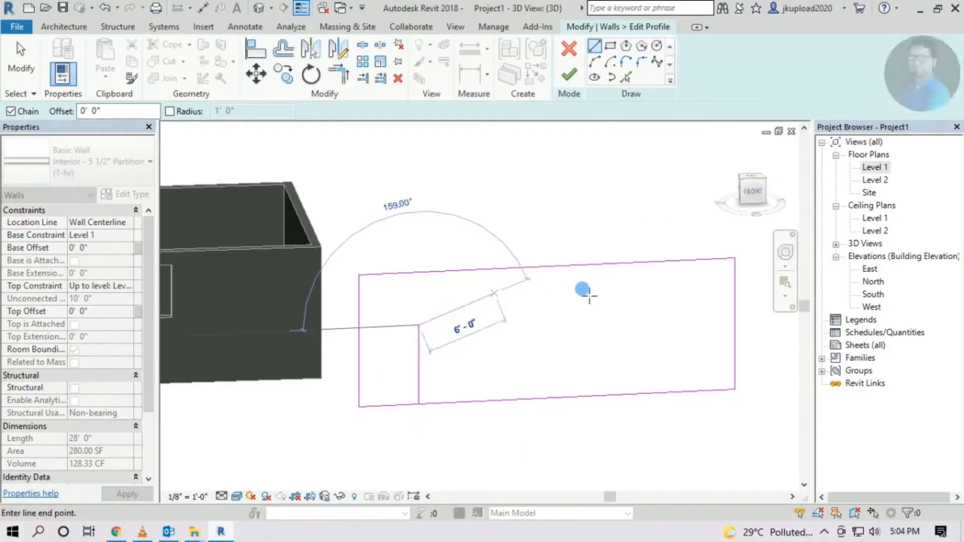
Complete the arched door outline with a semicircular arc about 3' wide and a second vertical line down to the wall's bottom edge
{"action": "left_click", "coordinate": [594, 61]}
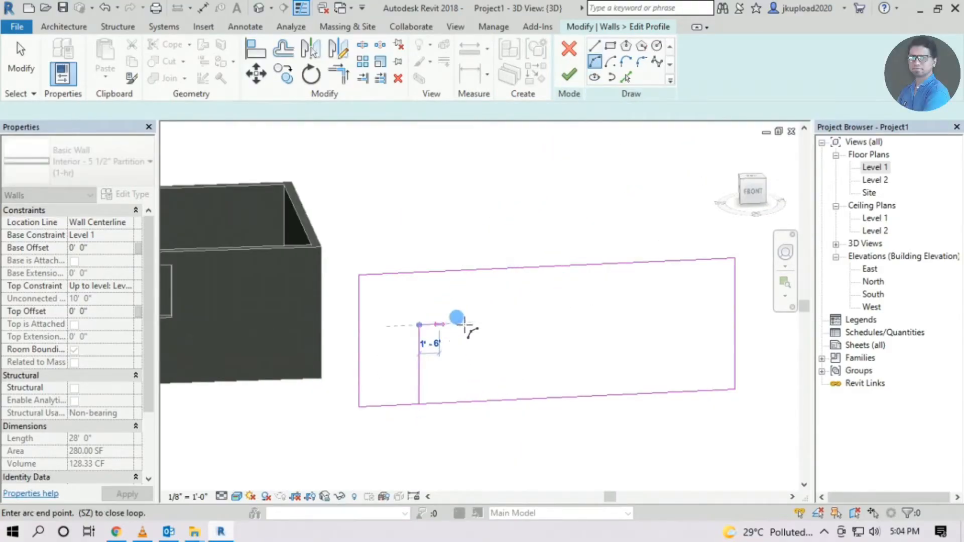
{"action": "scroll", "coordinate": [464, 325], "scroll_direction": "up", "scroll_amount": 1}
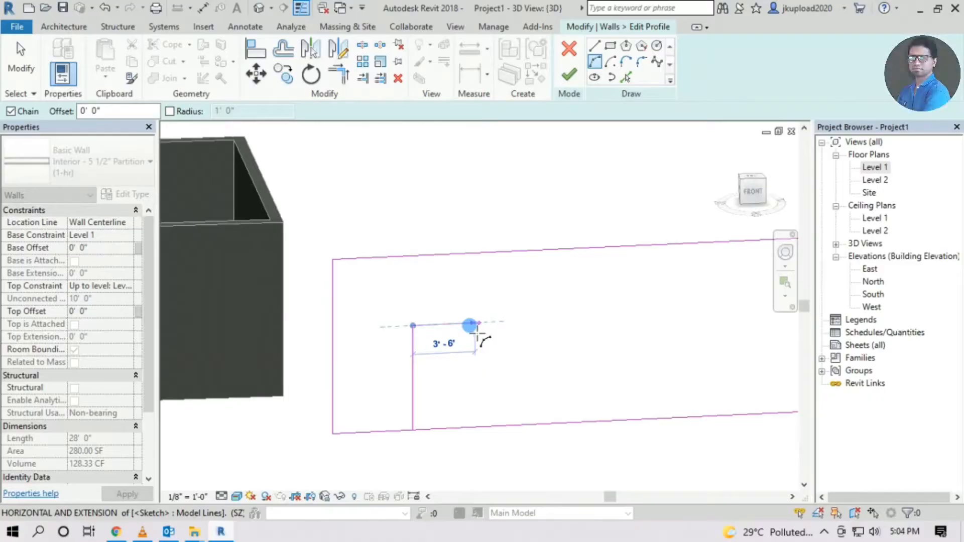
{"action": "left_click", "coordinate": [466, 326]}
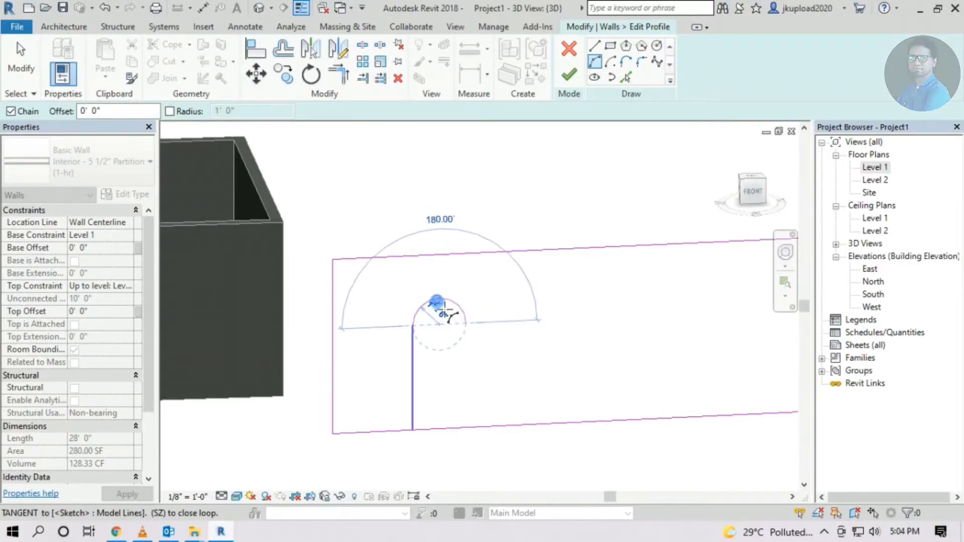
{"action": "left_click", "coordinate": [483, 323]}
{"action": "left_click", "coordinate": [595, 47]}
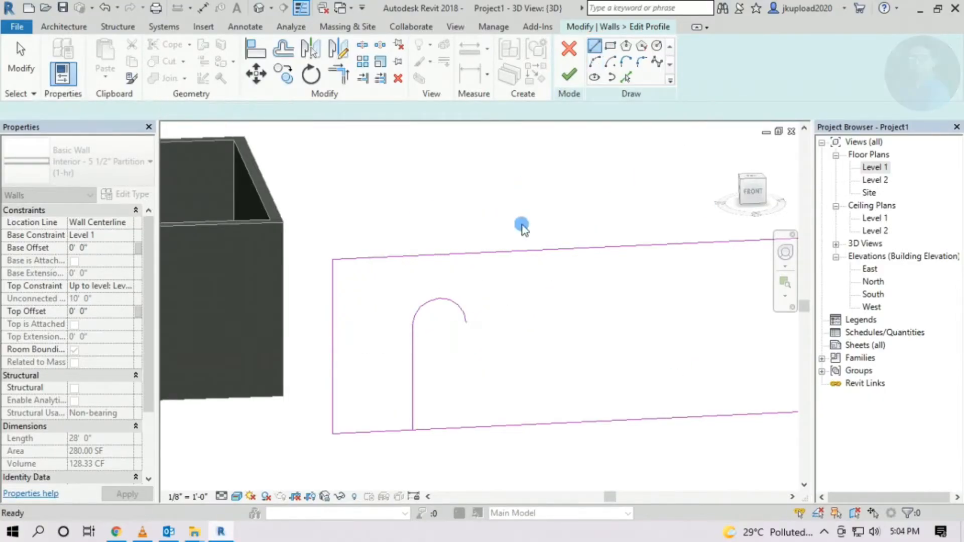
{"action": "left_click", "coordinate": [468, 428]}
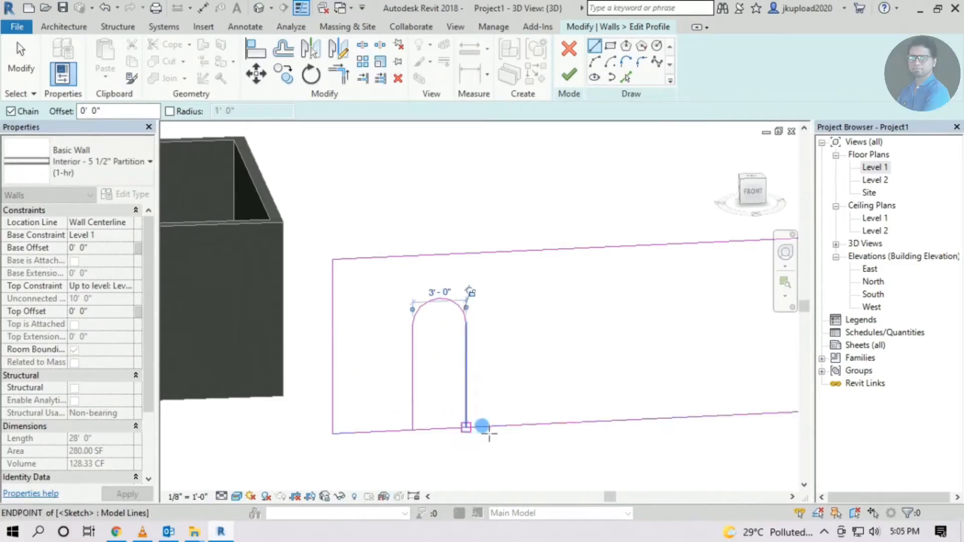
{"action": "scroll", "coordinate": [451, 405], "scroll_direction": "down", "scroll_amount": 1}
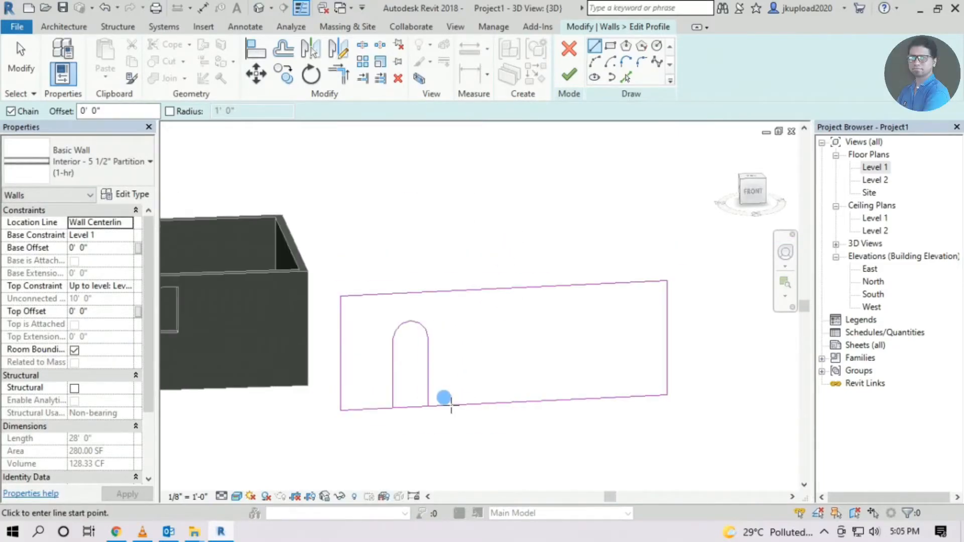
Try to finish the wall profile sketch with the bottom edge still running through the arched door outline
{"action": "left_click", "coordinate": [569, 74]}
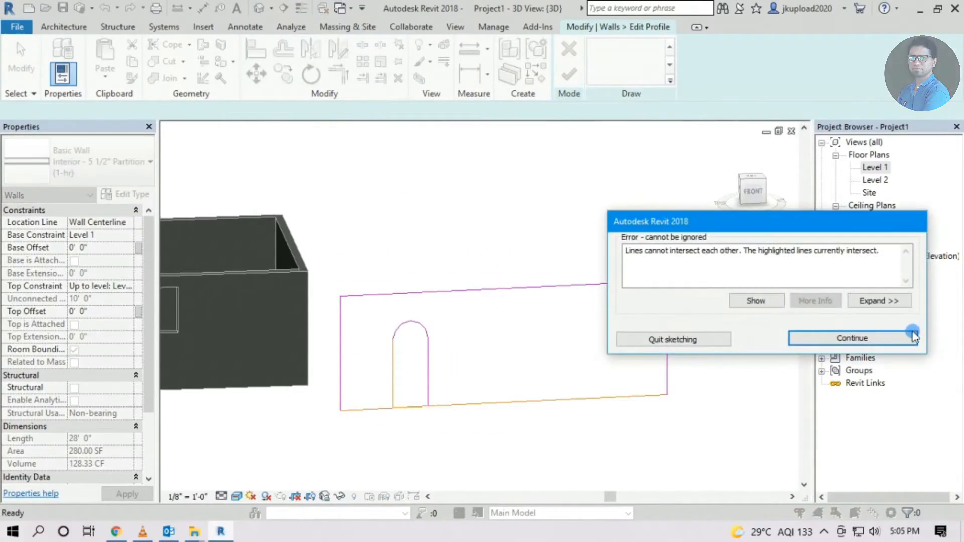
{"action": "scroll", "coordinate": [402, 413], "scroll_direction": "up", "scroll_amount": 2}
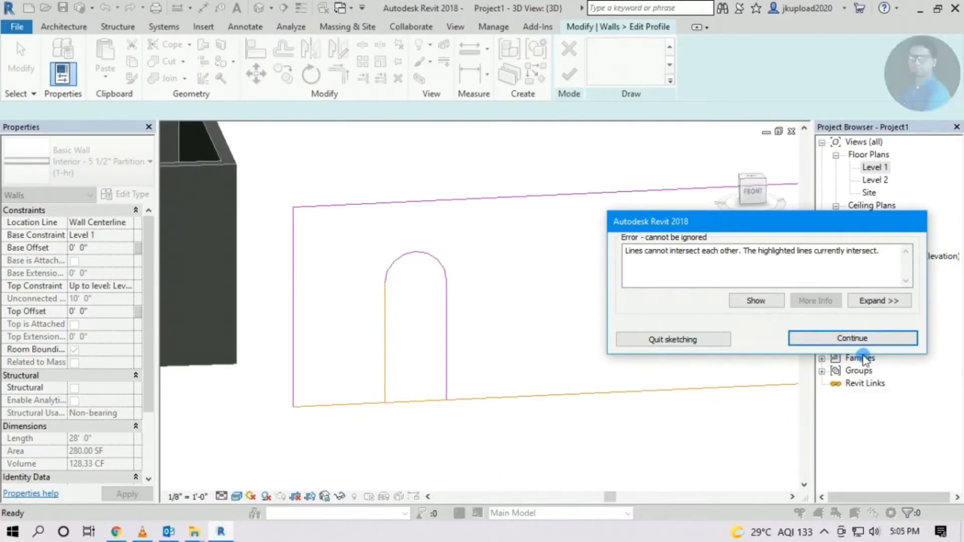
{"action": "left_click", "coordinate": [834, 344]}
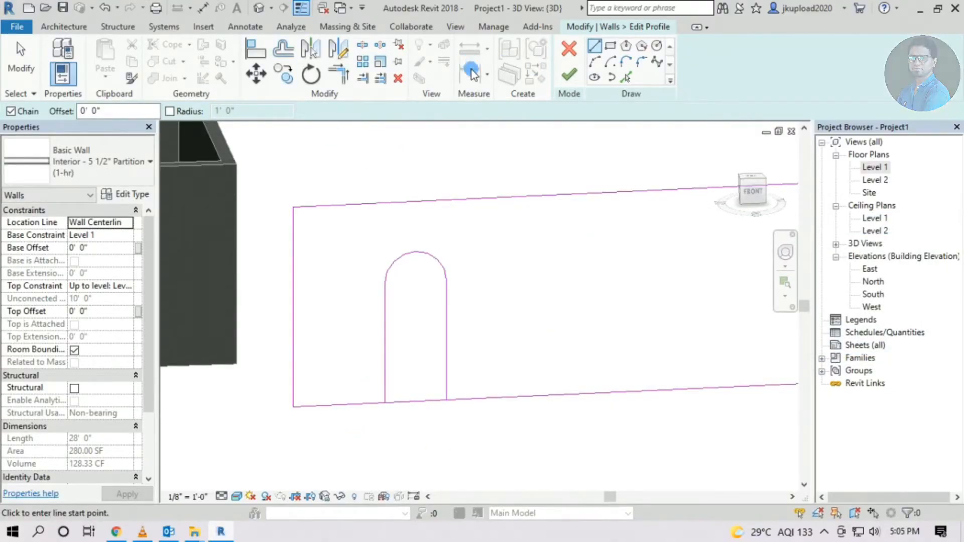
Split the profile's bottom line at both sides of the arched door and delete the segment between them
{"action": "left_click", "coordinate": [362, 44]}
{"action": "scroll", "coordinate": [392, 402], "scroll_direction": "up", "scroll_amount": 2}
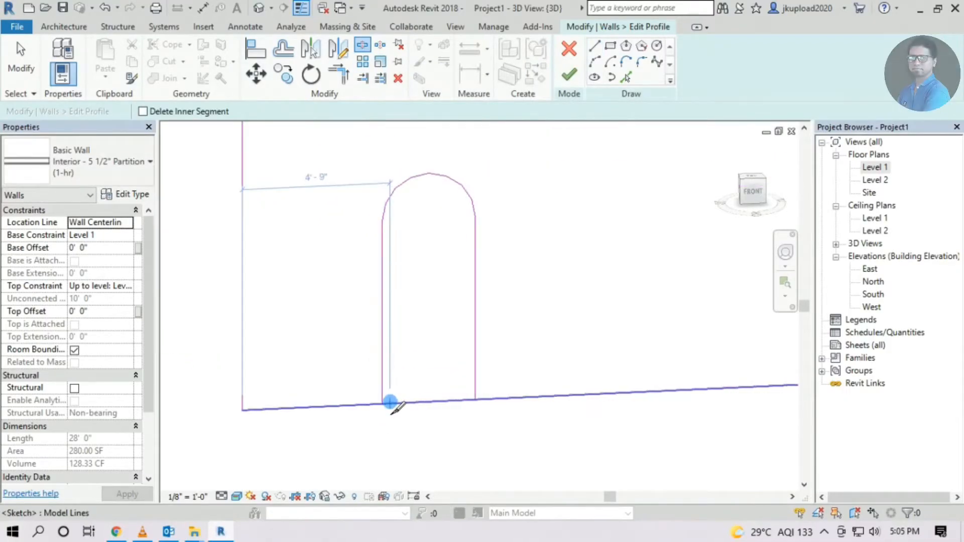
{"action": "left_click", "coordinate": [386, 403]}
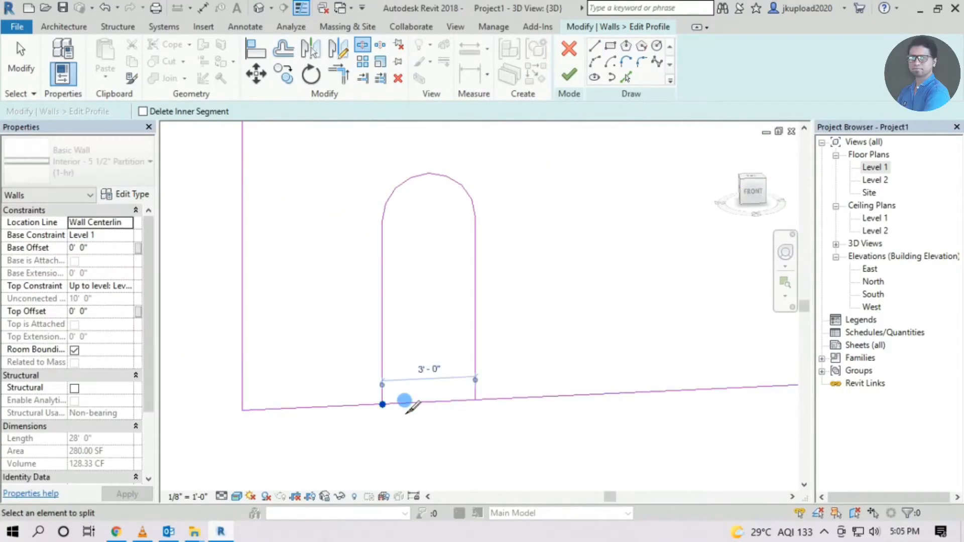
{"action": "left_click", "coordinate": [476, 400]}
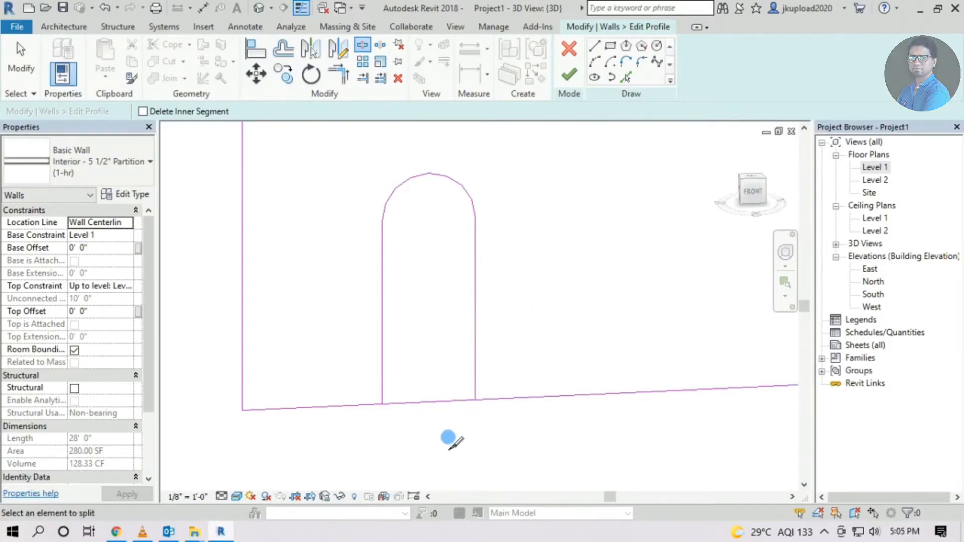
{"action": "key", "text": "Escape"}
{"action": "left_click", "coordinate": [429, 402]}
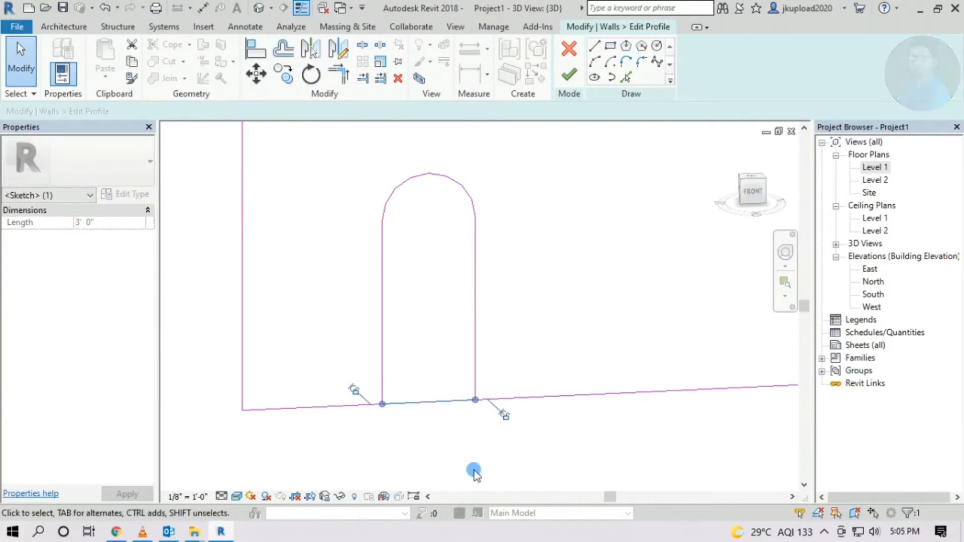
{"action": "key", "text": "Delete"}
{"action": "scroll", "coordinate": [475, 468], "scroll_direction": "down", "scroll_amount": 4}
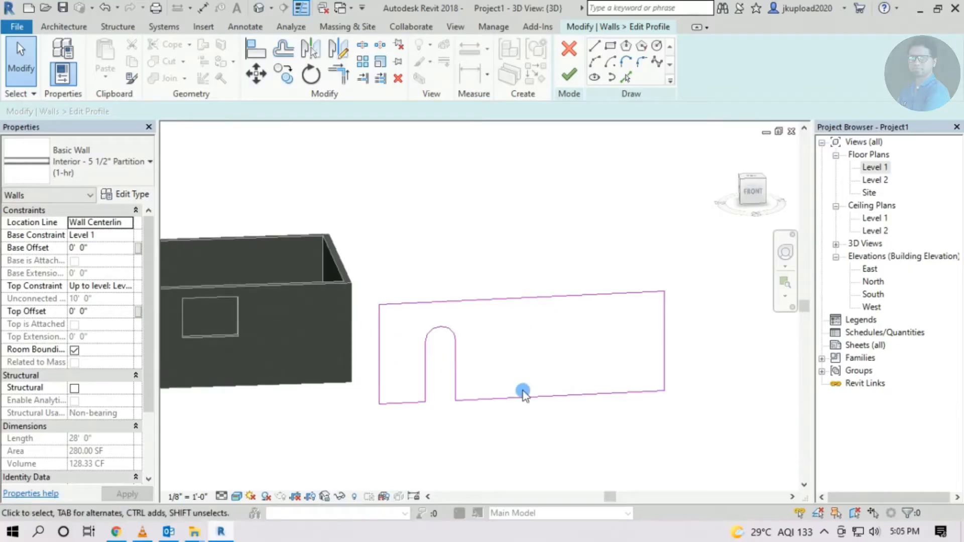
{"action": "scroll", "coordinate": [548, 404], "scroll_direction": "up", "scroll_amount": 1}
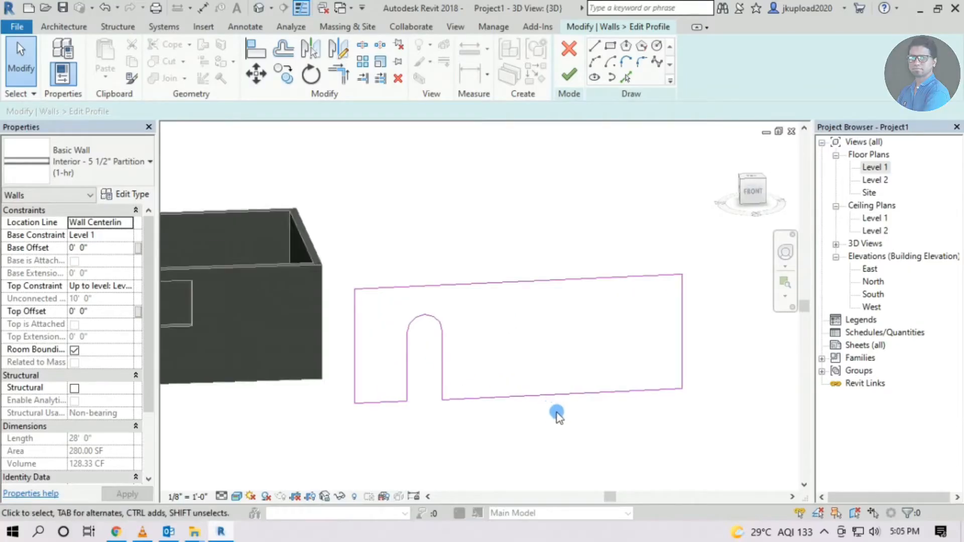
Finish the profile edit to cut the arched door opening through the partition wall
{"action": "left_click", "coordinate": [565, 76]}
{"action": "left_click", "coordinate": [437, 460]}
{"action": "middle_click_drag", "start_coordinate": [437, 460], "coordinate": [398, 329], "text": "shift"}
{"action": "scroll", "coordinate": [483, 400], "scroll_direction": "up", "scroll_amount": 2}
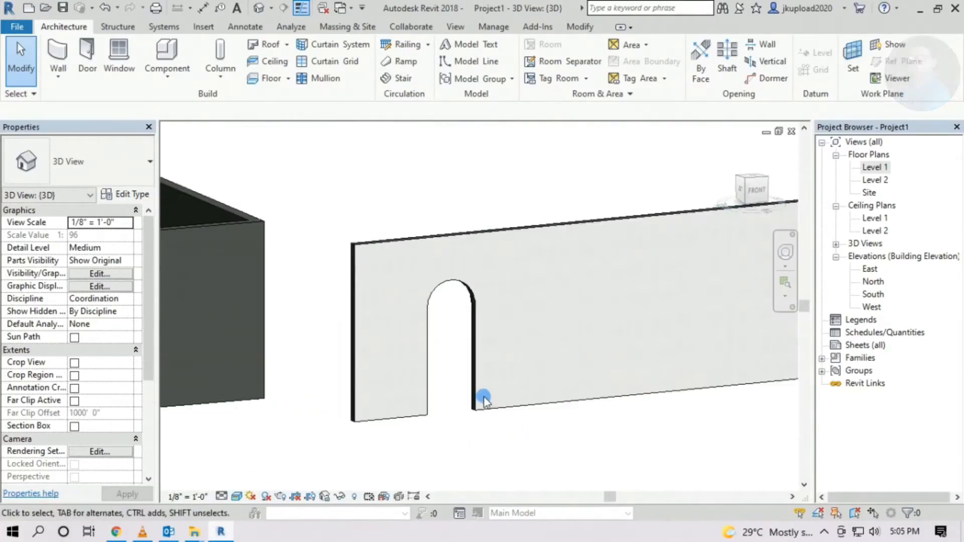
{"action": "middle_click_drag", "start_coordinate": [354, 431], "coordinate": [454, 361]}
{"action": "scroll", "coordinate": [405, 333], "scroll_direction": "down", "scroll_amount": 2}
Change the arched-door wall's type to Interior - 5" Partition (2-hr)
{"action": "left_click", "coordinate": [524, 221]}
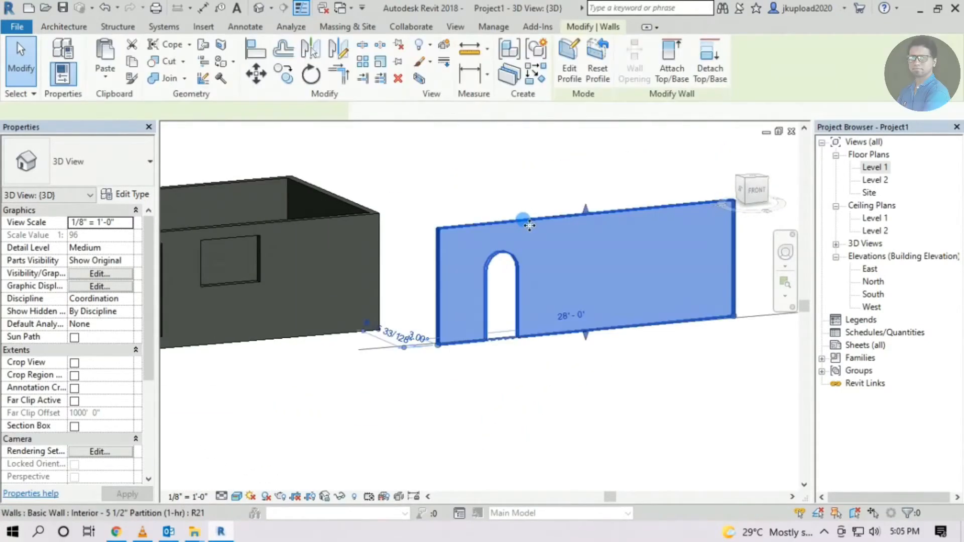
{"action": "left_click", "coordinate": [84, 154]}
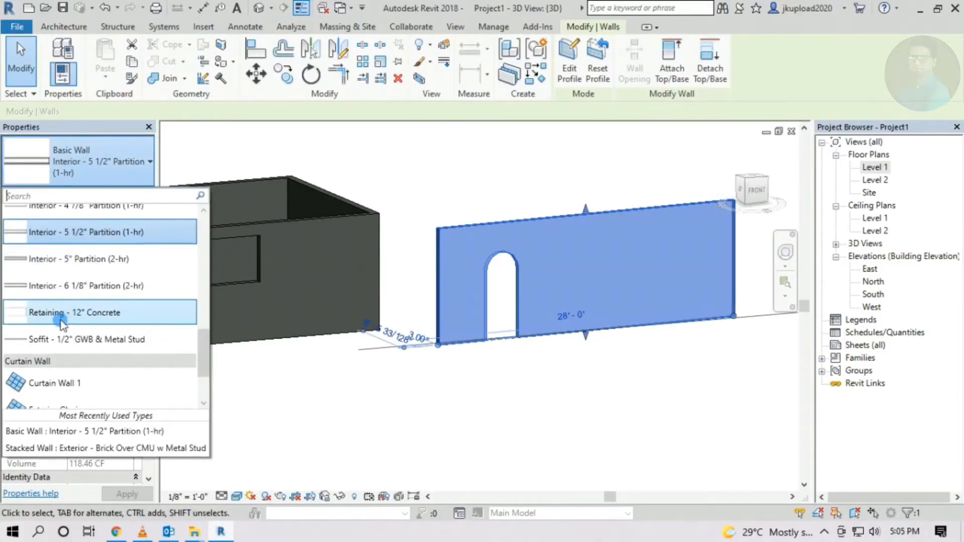
{"action": "left_click", "coordinate": [61, 260]}
{"action": "left_click", "coordinate": [571, 394]}
Change the arched-door wall's type to Generic - 4" Brick
{"action": "left_click", "coordinate": [593, 281]}
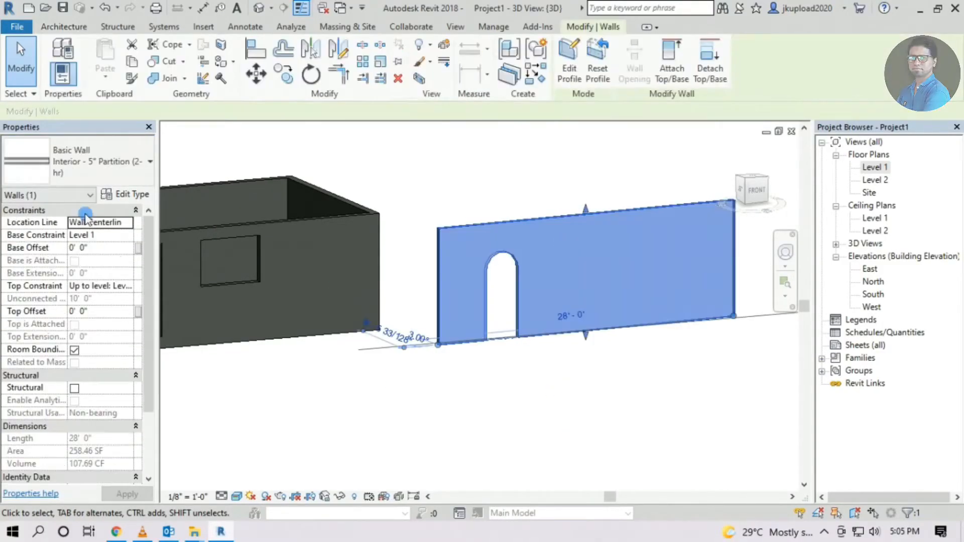
{"action": "left_click", "coordinate": [81, 162]}
{"action": "scroll", "coordinate": [42, 283], "scroll_direction": "up", "scroll_amount": 6}
{"action": "scroll", "coordinate": [52, 285], "scroll_direction": "down", "scroll_amount": 1}
{"action": "left_click", "coordinate": [57, 352]}
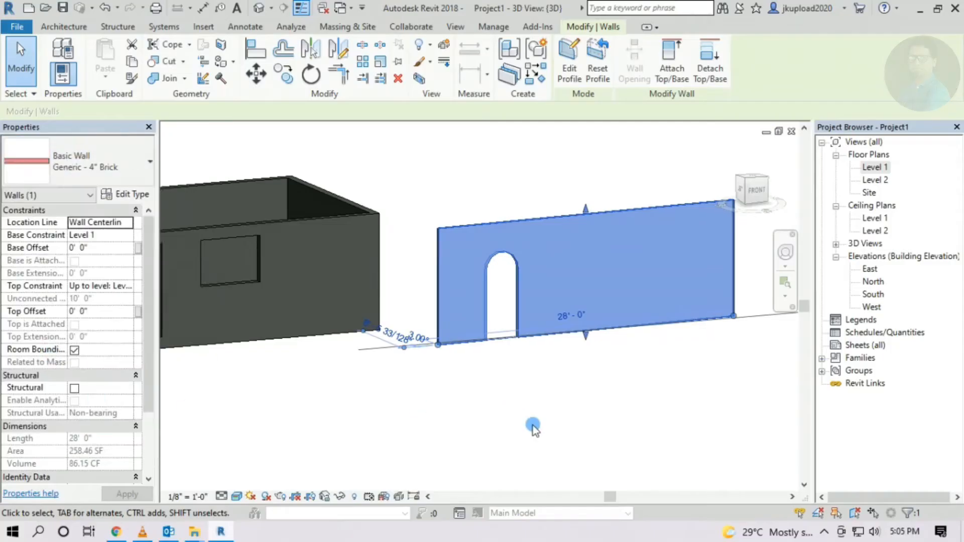
{"action": "left_click", "coordinate": [532, 426]}
Set the arched-door wall's type to Generic - 5"
{"action": "scroll", "coordinate": [505, 237], "scroll_direction": "up", "scroll_amount": 3}
{"action": "left_click", "coordinate": [505, 237]}
{"action": "left_click", "coordinate": [75, 162]}
{"action": "scroll", "coordinate": [71, 338], "scroll_direction": "down", "scroll_amount": 6}
{"action": "scroll", "coordinate": [77, 301], "scroll_direction": "up", "scroll_amount": 7}
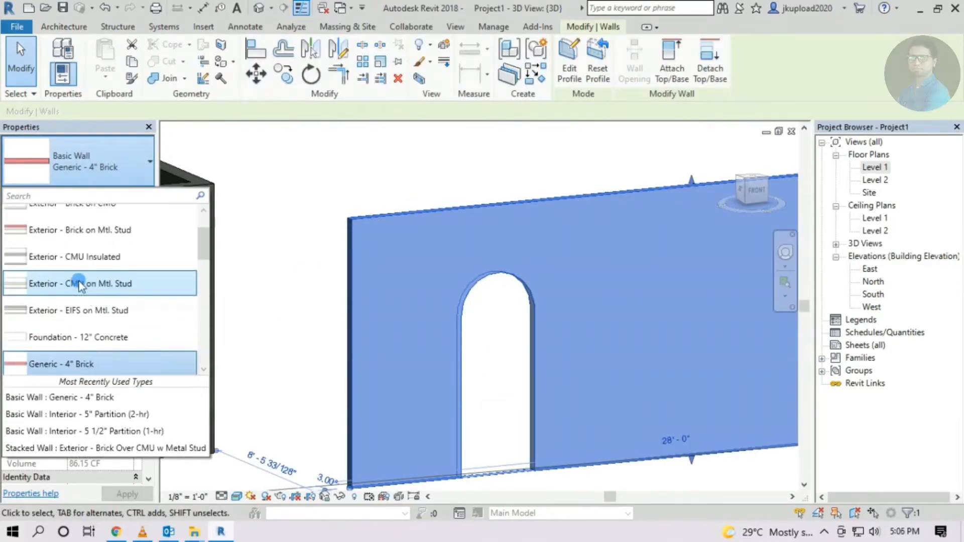
{"action": "scroll", "coordinate": [89, 309], "scroll_direction": "down", "scroll_amount": 1}
{"action": "left_click", "coordinate": [136, 356]}
{"action": "left_click", "coordinate": [255, 395]}
{"action": "scroll", "coordinate": [356, 256], "scroll_direction": "down", "scroll_amount": 3}
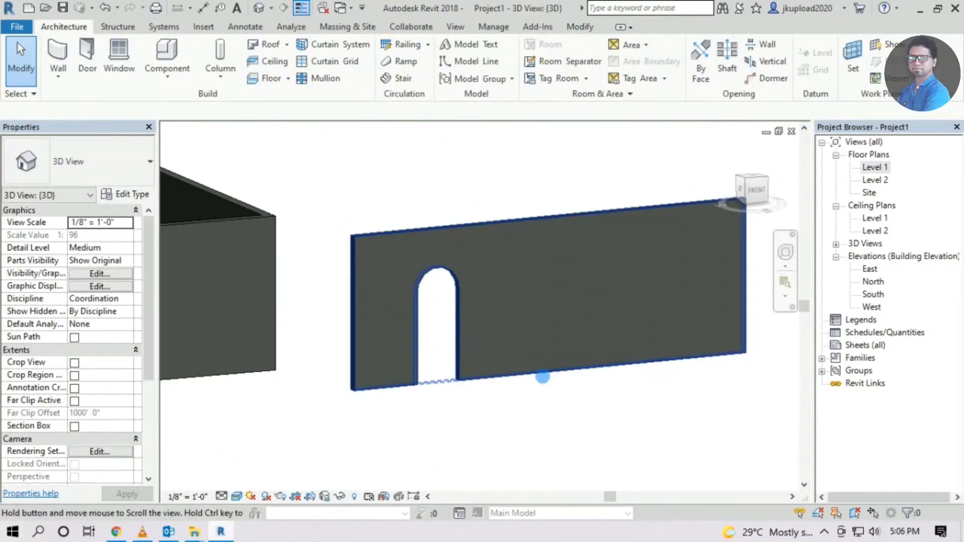
{"action": "mouse_move", "coordinate": [542, 377]}
{"action": "middle_mouse_down", "text": "shift"}
{"action": "mouse_move", "coordinate": [453, 330]}
{"action": "mouse_move", "coordinate": [510, 347]}
{"action": "mouse_move", "coordinate": [556, 383]}
{"action": "middle_mouse_up", "text": "shift"}
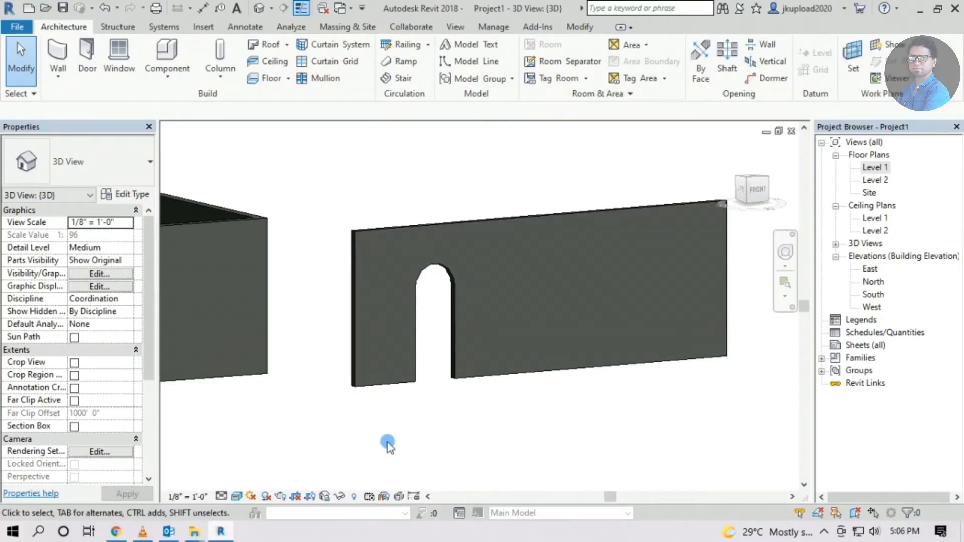
Reset the arched-door wall's profile, and undo the reset
{"action": "left_click", "coordinate": [491, 217]}
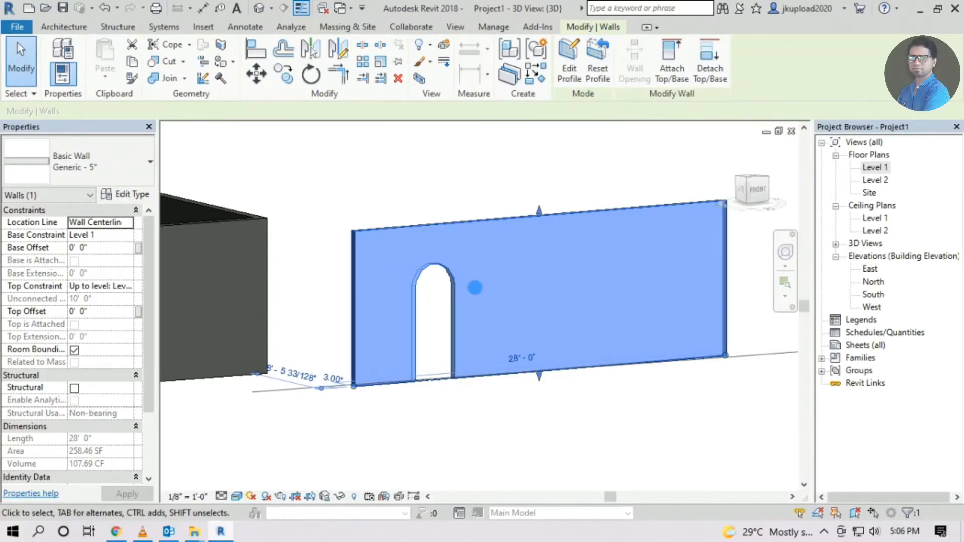
{"action": "left_click", "coordinate": [605, 56]}
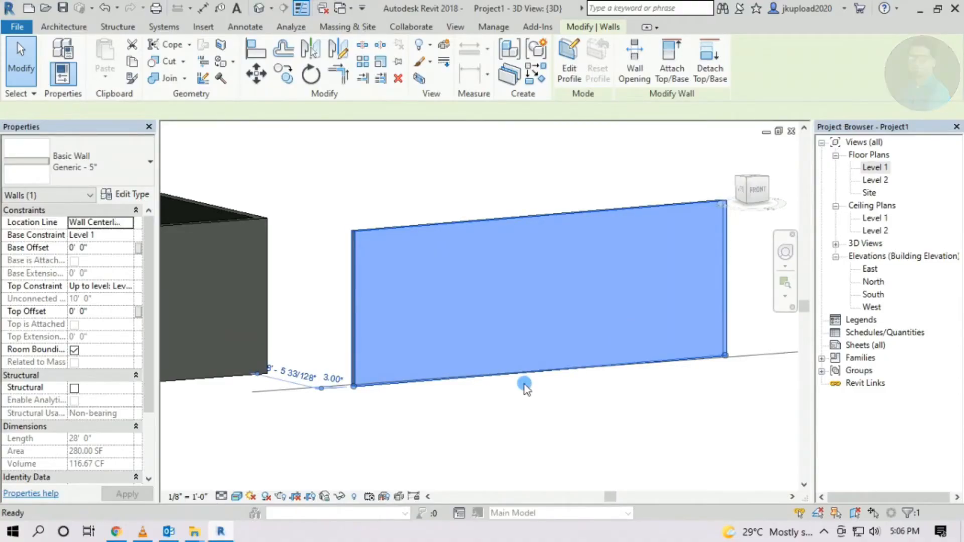
{"action": "key", "text": "ctrl+z"}
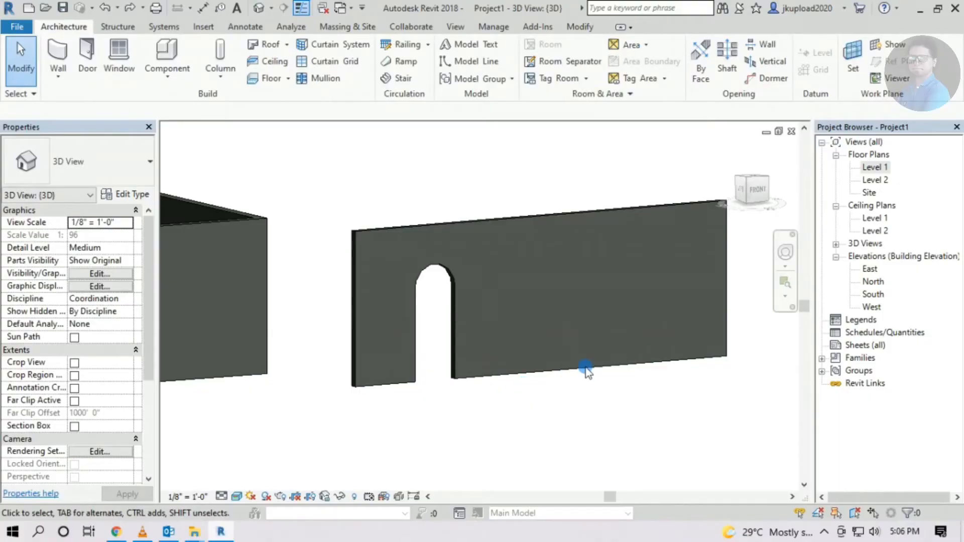
Open the arched-door wall's profile for editing
{"action": "left_click", "coordinate": [480, 221]}
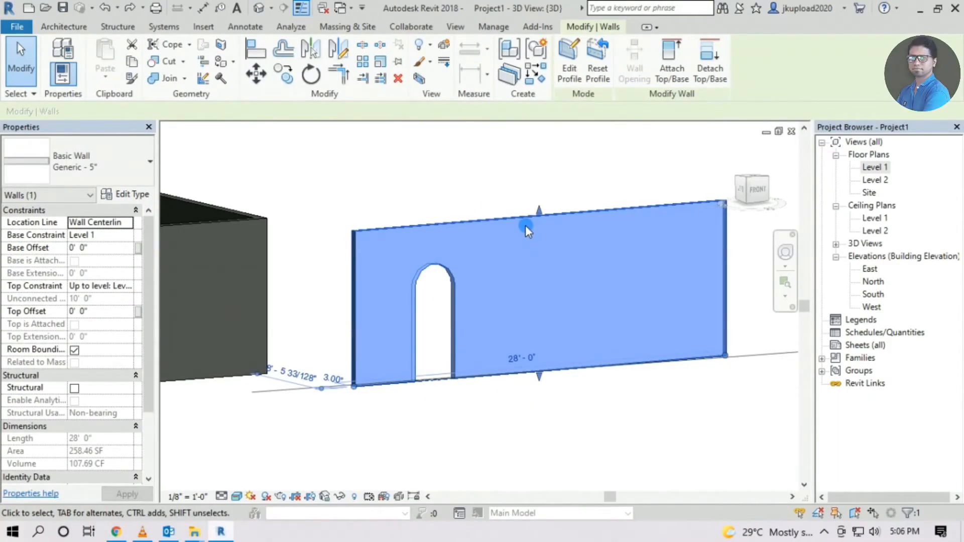
{"action": "left_click", "coordinate": [569, 53]}
{"action": "scroll", "coordinate": [474, 243], "scroll_direction": "up", "scroll_amount": 2}
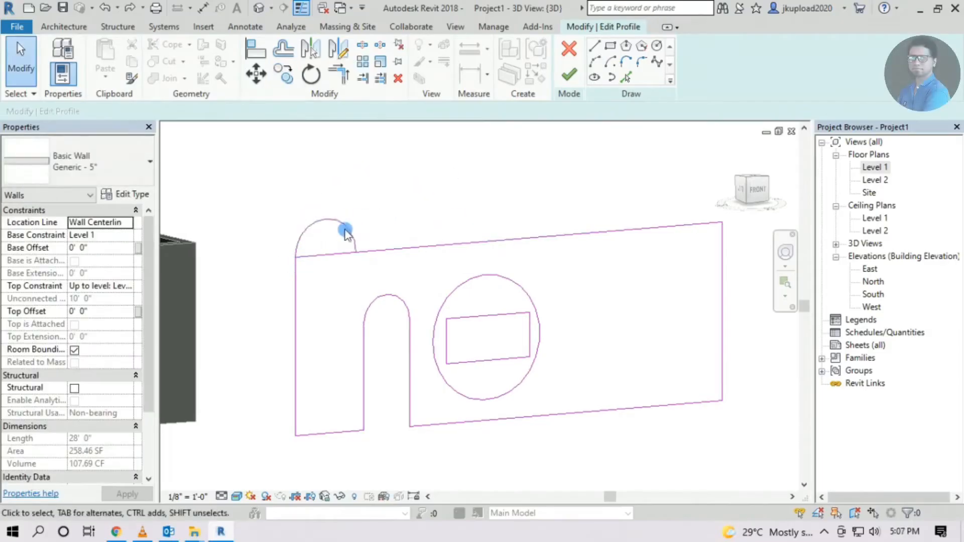
Copy the semicircular arc at the start of the wall's top edge to four more positions along that edge
{"action": "left_click", "coordinate": [346, 229]}
{"action": "left_click", "coordinate": [284, 74]}
{"action": "left_click", "coordinate": [295, 257]}
{"action": "left_click", "coordinate": [387, 250]}
{"action": "left_click", "coordinate": [486, 242]}
{"action": "left_click_drag", "start_coordinate": [613, 183], "coordinate": [411, 228]}
{"action": "left_click", "coordinate": [722, 222]}
Trim the wall's sides and top edge to the five arcs, adding a short line between the second and third arcs
{"action": "left_click", "coordinate": [339, 75]}
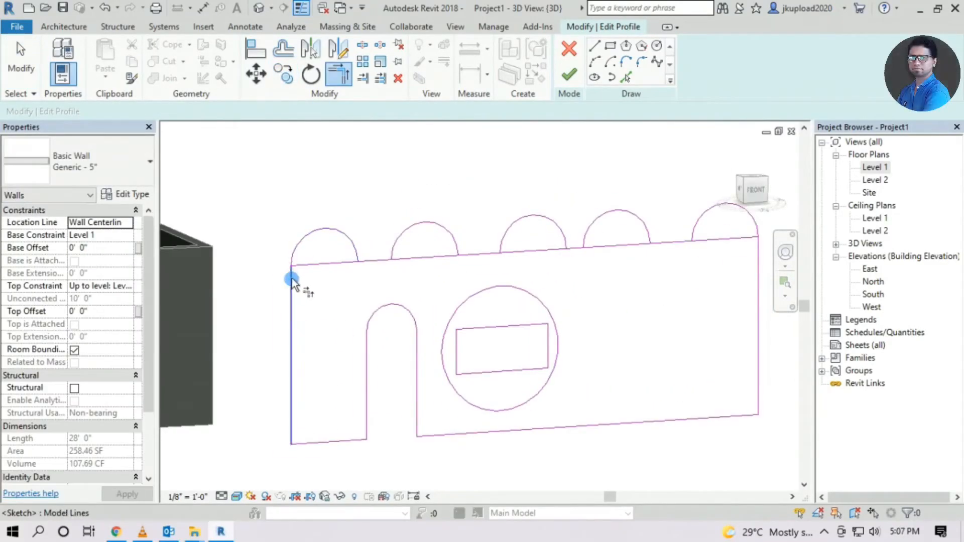
{"action": "left_click", "coordinate": [291, 280]}
{"action": "scroll", "coordinate": [292, 264], "scroll_direction": "up", "scroll_amount": 4}
{"action": "left_click", "coordinate": [490, 259]}
{"action": "scroll", "coordinate": [427, 323], "scroll_direction": "down", "scroll_amount": 4}
{"action": "left_click", "coordinate": [595, 46]}
{"action": "left_click", "coordinate": [449, 273]}
{"action": "left_click", "coordinate": [487, 271]}
{"action": "left_click", "coordinate": [338, 74]}
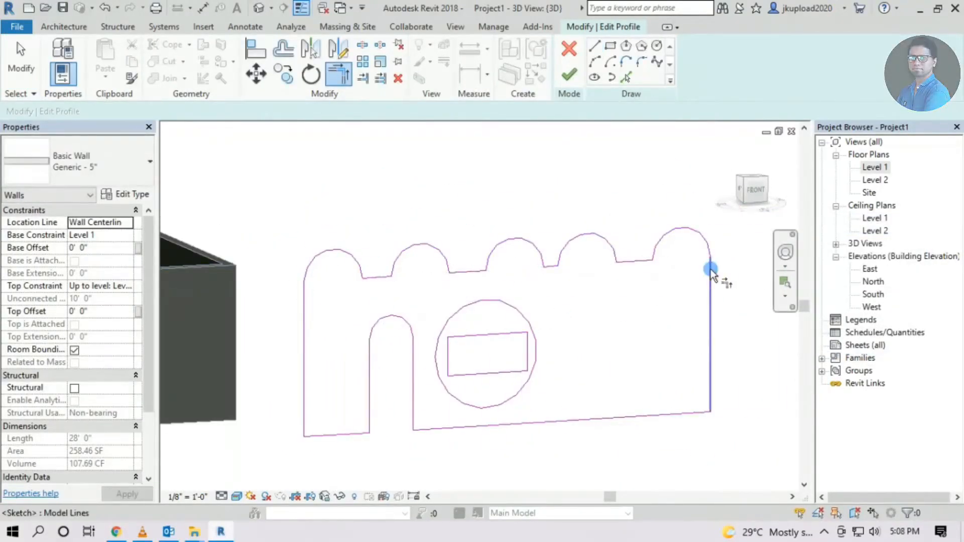
{"action": "key", "text": "Escape"}
Finish the profile edit to apply the scalloped top and the round opening around the rectangle
{"action": "scroll", "coordinate": [718, 250], "scroll_direction": "up", "scroll_amount": 7}
{"action": "left_click", "coordinate": [659, 294]}
{"action": "key", "text": "Escape"}
{"action": "scroll", "coordinate": [579, 317], "scroll_direction": "down", "scroll_amount": 9}
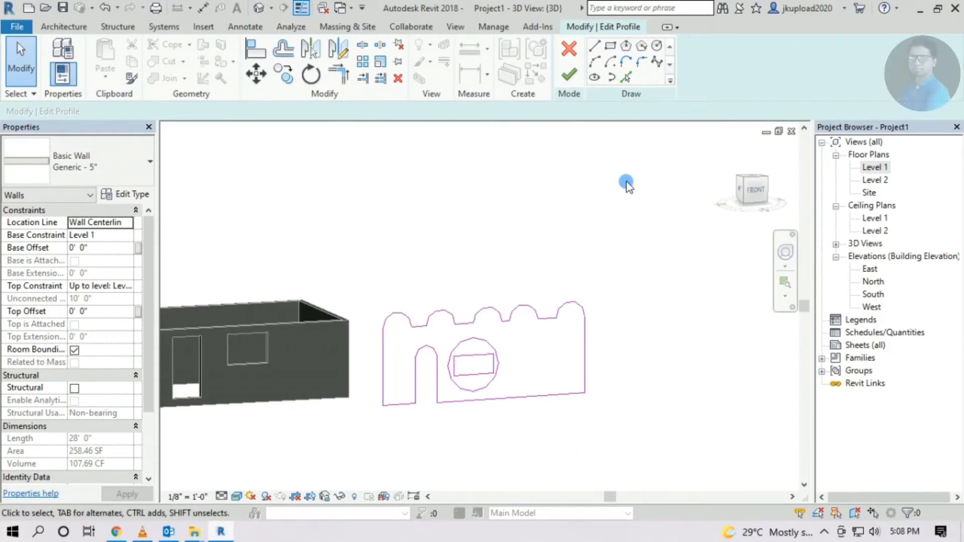
{"action": "left_click", "coordinate": [572, 76]}
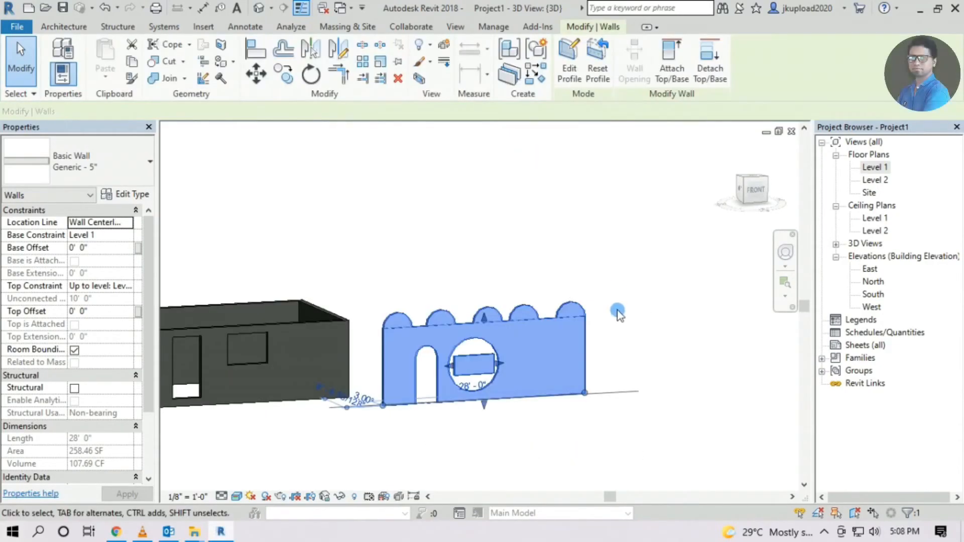
{"action": "key", "text": "Escape"}
{"action": "scroll", "coordinate": [447, 416], "scroll_direction": "up", "scroll_amount": 2}
{"action": "middle_click_drag", "start_coordinate": [447, 415], "coordinate": [450, 285], "text": "shift"}
Edit the scalloped wall's profile and sketch a circle of about 10" radius inside the first top arc
{"action": "left_click", "coordinate": [451, 285]}
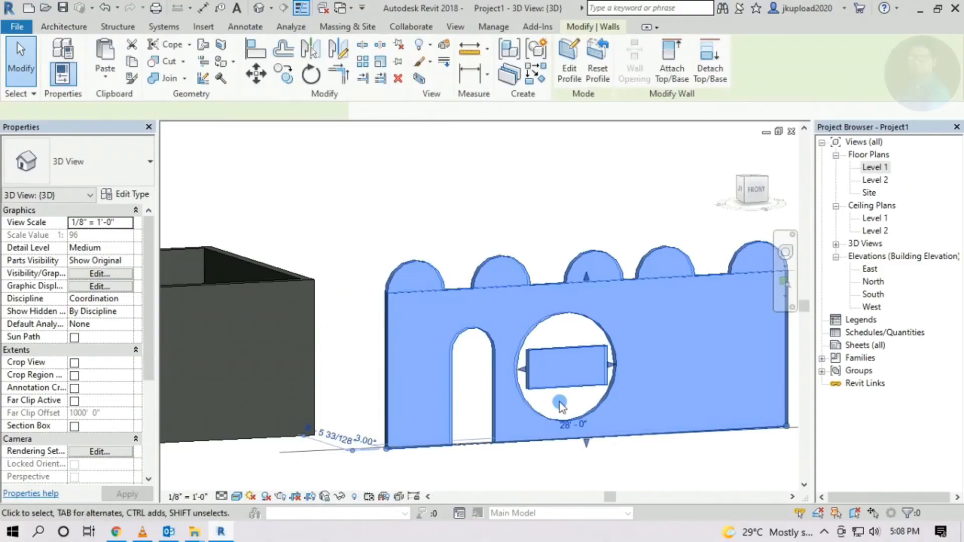
{"action": "left_click", "coordinate": [569, 63]}
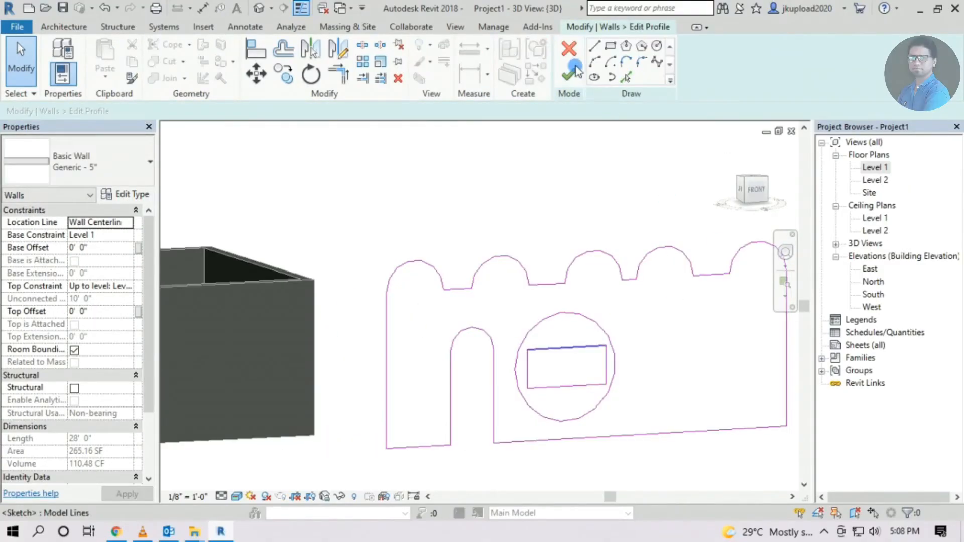
{"action": "left_click", "coordinate": [658, 46]}
{"action": "scroll", "coordinate": [420, 297], "scroll_direction": "up", "scroll_amount": 3}
{"action": "left_click", "coordinate": [424, 303]}
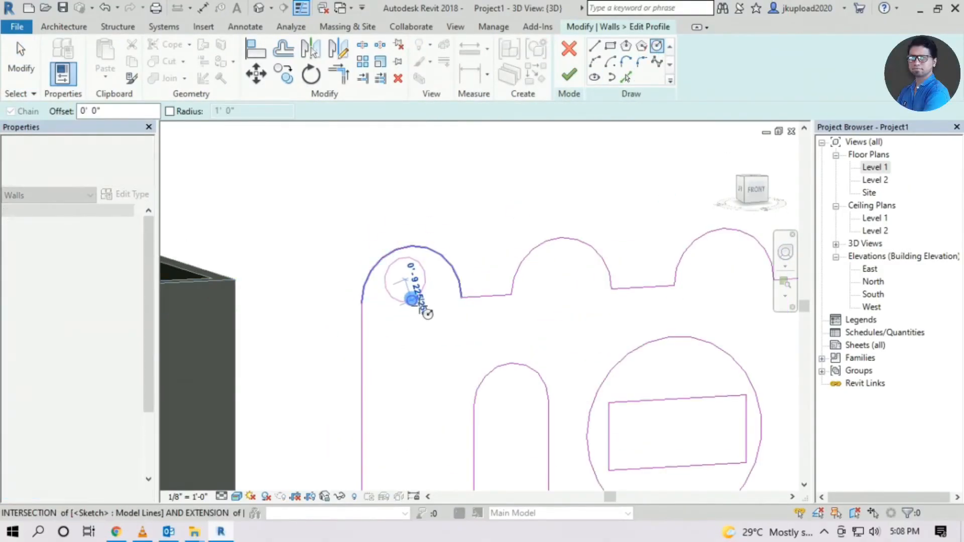
{"action": "key", "text": "Escape"}
{"action": "key", "text": "Escape"}
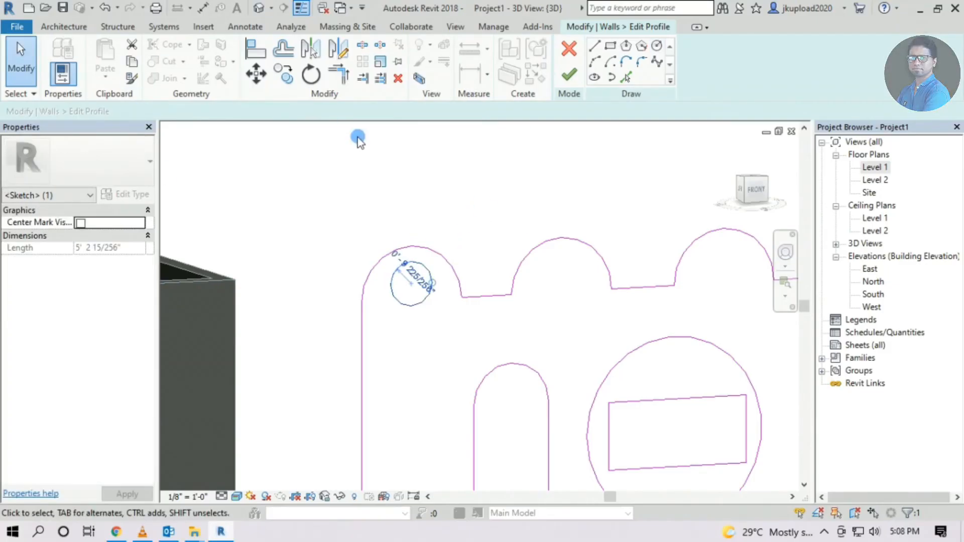
Copy the small circle into the second top arc, using the crests of the arcs as reference points
{"action": "key", "text": "c"}
{"action": "key", "text": "o"}
{"action": "left_click", "coordinate": [411, 246]}
{"action": "left_click", "coordinate": [562, 239]}
{"action": "middle_click_drag", "start_coordinate": [614, 249], "coordinate": [460, 248]}
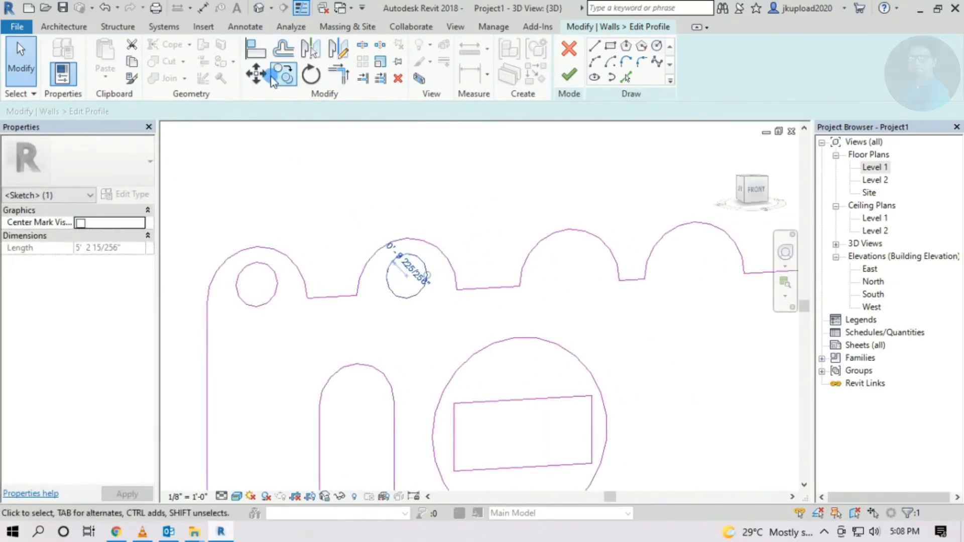
Copy the small circle into the remaining three top arcs and finish the profile edit
{"action": "left_click", "coordinate": [284, 75]}
{"action": "left_click", "coordinate": [570, 230]}
{"action": "middle_click_drag", "start_coordinate": [621, 262], "coordinate": [497, 240]}
{"action": "left_click", "coordinate": [612, 198]}
{"action": "left_click", "coordinate": [284, 75]}
{"action": "left_click", "coordinate": [447, 206]}
{"action": "middle_click_drag", "start_coordinate": [645, 186], "coordinate": [552, 185]}
{"action": "left_click", "coordinate": [478, 201]}
{"action": "scroll", "coordinate": [486, 208], "scroll_direction": "down", "scroll_amount": 2}
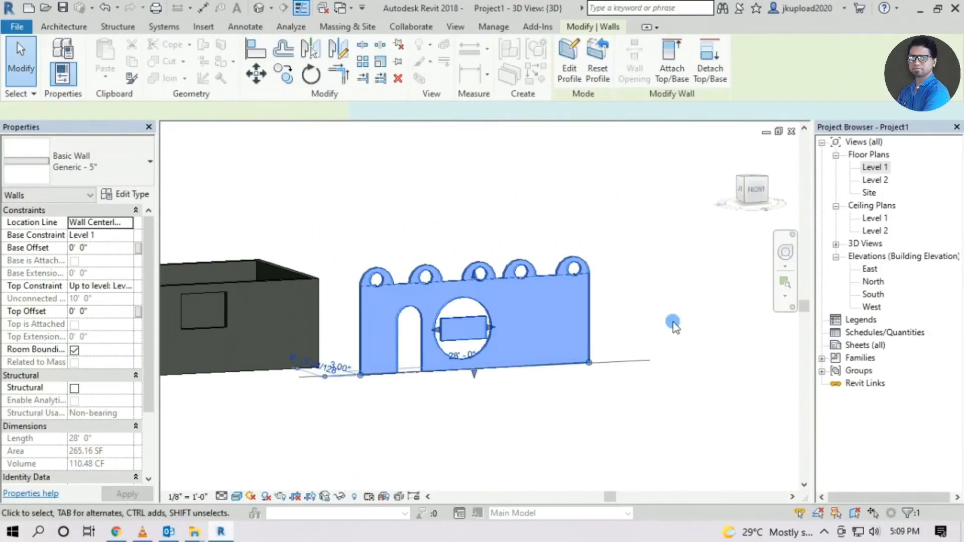
Delete the large circle around the rectangle from the wall's profile and finish the edit to leave a rectangular opening
{"action": "scroll", "coordinate": [673, 323], "scroll_direction": "up", "scroll_amount": 2}
{"action": "middle_click_drag", "start_coordinate": [673, 323], "coordinate": [390, 349], "text": "shift"}
{"action": "double_click", "coordinate": [390, 349]}
{"action": "mouse_move", "coordinate": [312, 318]}
{"action": "middle_mouse_down", "text": "shift"}
{"action": "mouse_move", "coordinate": [527, 340]}
{"action": "mouse_move", "coordinate": [597, 249]}
{"action": "middle_mouse_up", "text": "shift"}
{"action": "left_click", "coordinate": [582, 213]}
{"action": "key", "text": "Delete"}
{"action": "left_click", "coordinate": [569, 75]}
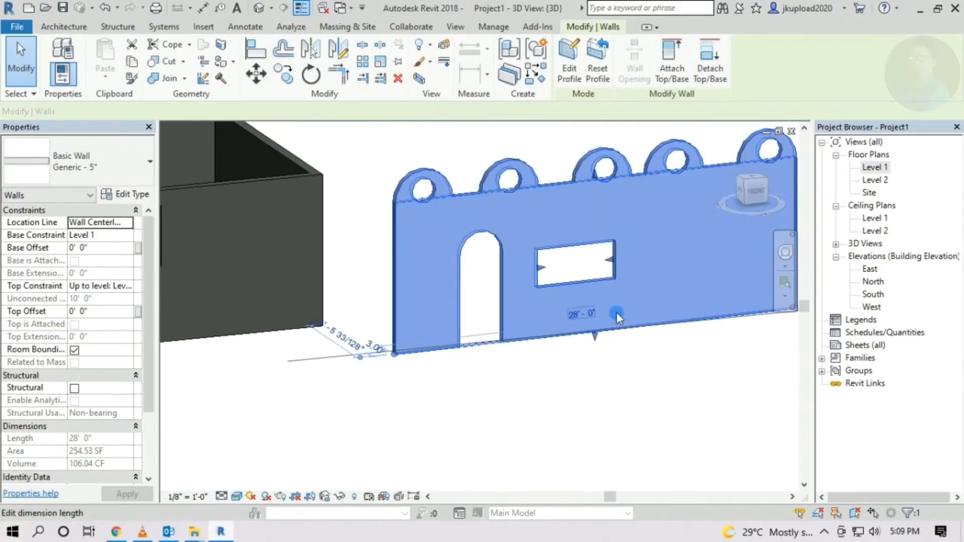
{"action": "left_click", "coordinate": [577, 392]}
{"action": "middle_click_drag", "start_coordinate": [577, 392], "coordinate": [540, 407], "text": "shift"}
{"action": "scroll", "coordinate": [533, 411], "scroll_direction": "down", "scroll_amount": 2}
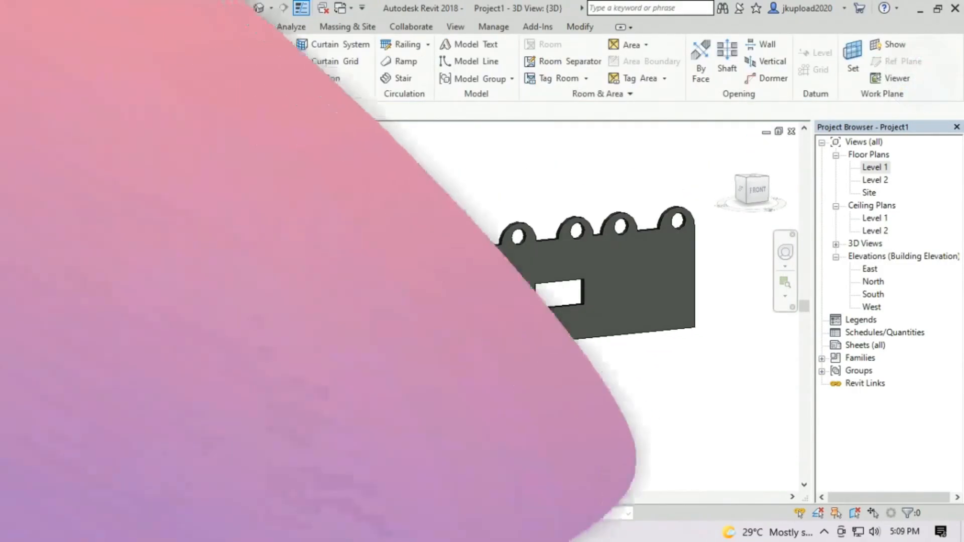